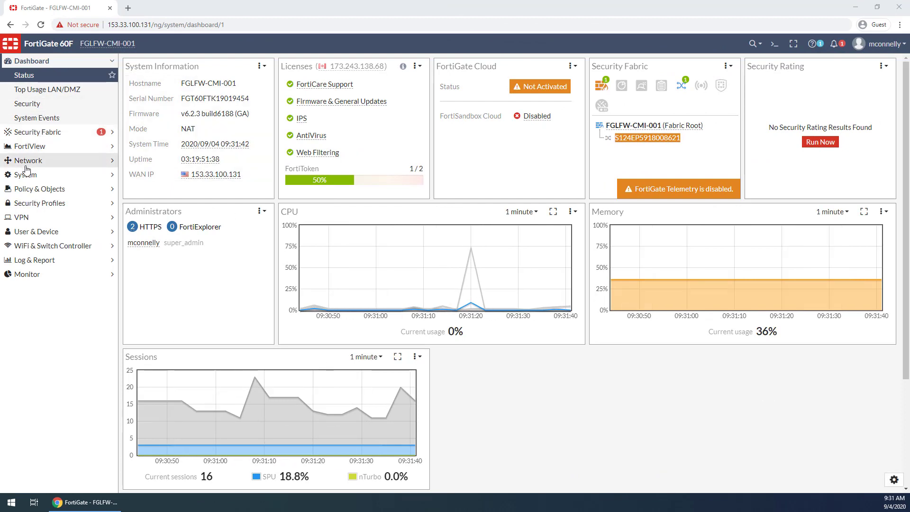
- Examine the network interfaces, including the VLANs under SEC_LAB_LAG and fortilink and the link details of fortilink member b
{"action": "left_click", "coordinate": [29, 161]}
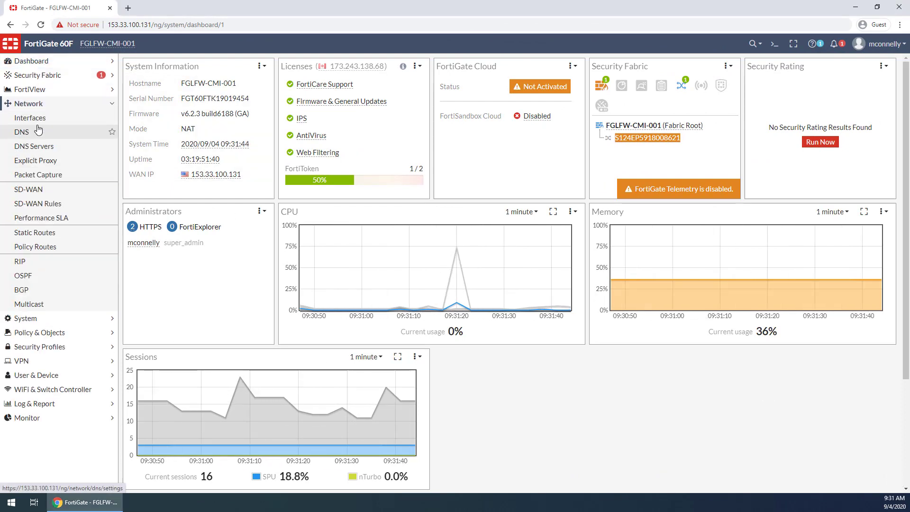
{"action": "left_click", "coordinate": [19, 120]}
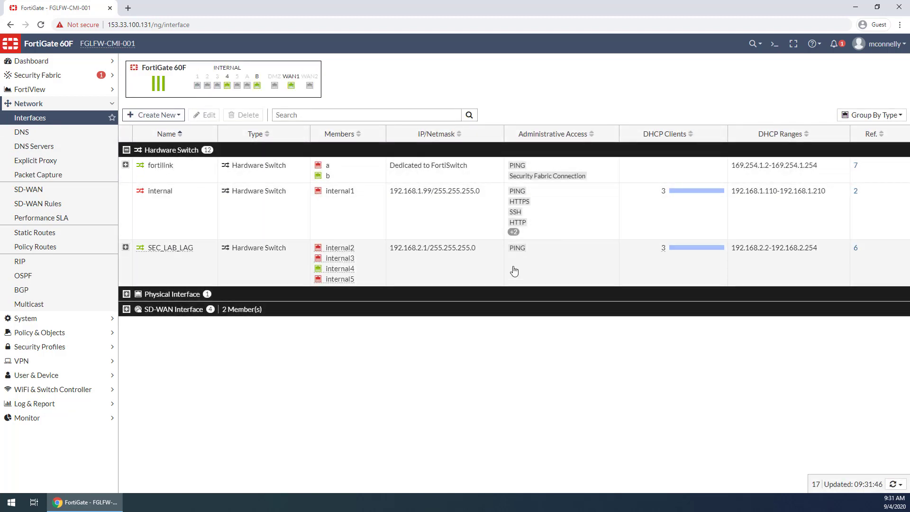
{"action": "left_click", "coordinate": [125, 247]}
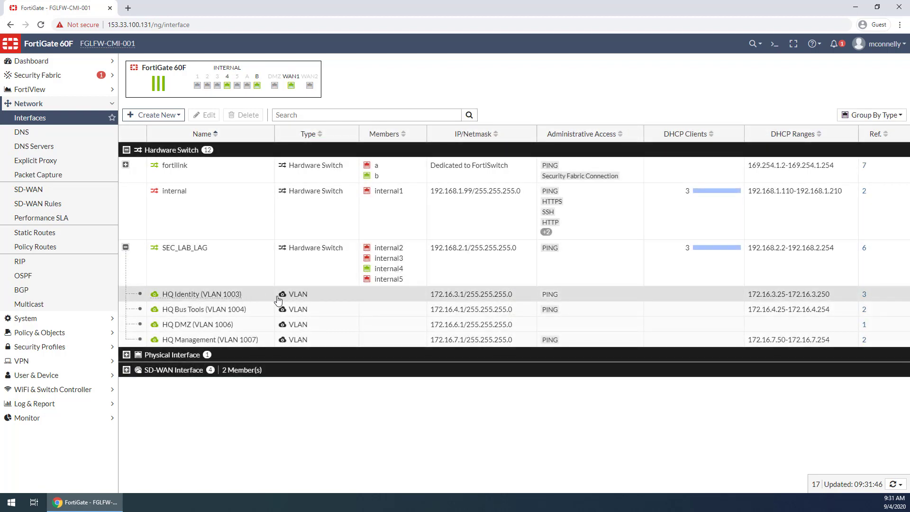
{"action": "left_click", "coordinate": [222, 307]}
{"action": "left_click", "coordinate": [225, 324]}
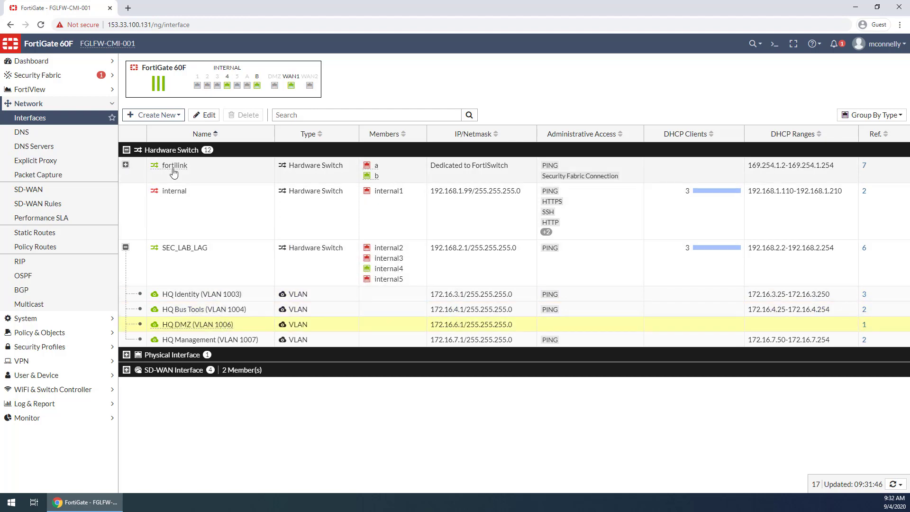
{"action": "mouse_move", "coordinate": [176, 169]}
{"action": "left_click", "coordinate": [127, 168]}
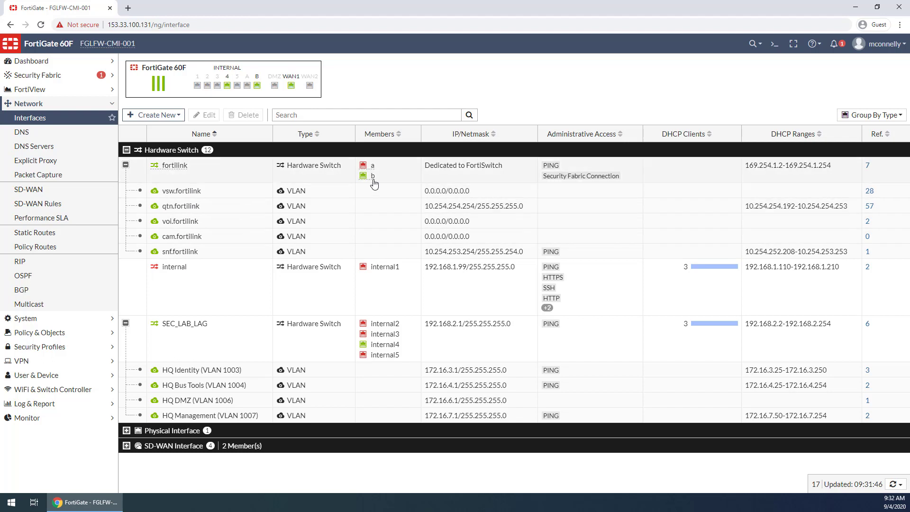
{"action": "mouse_move", "coordinate": [373, 183]}
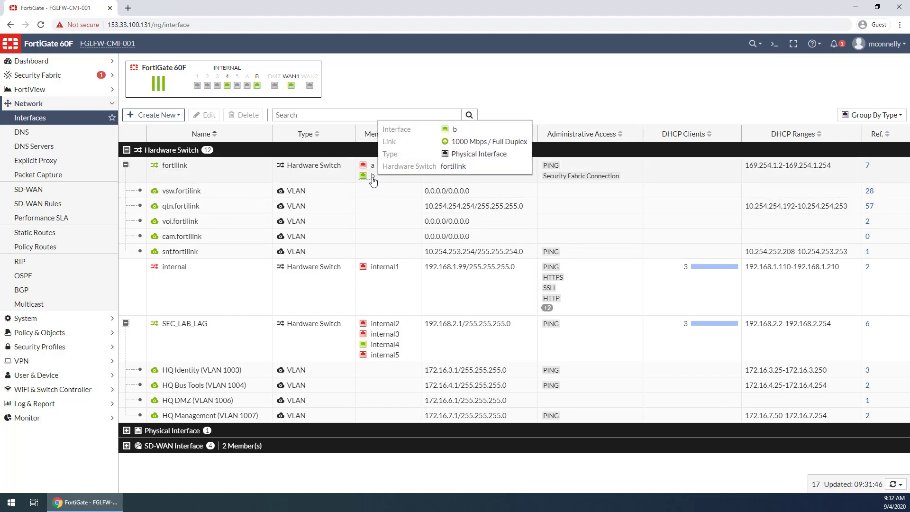
{"action": "left_click", "coordinate": [126, 164]}
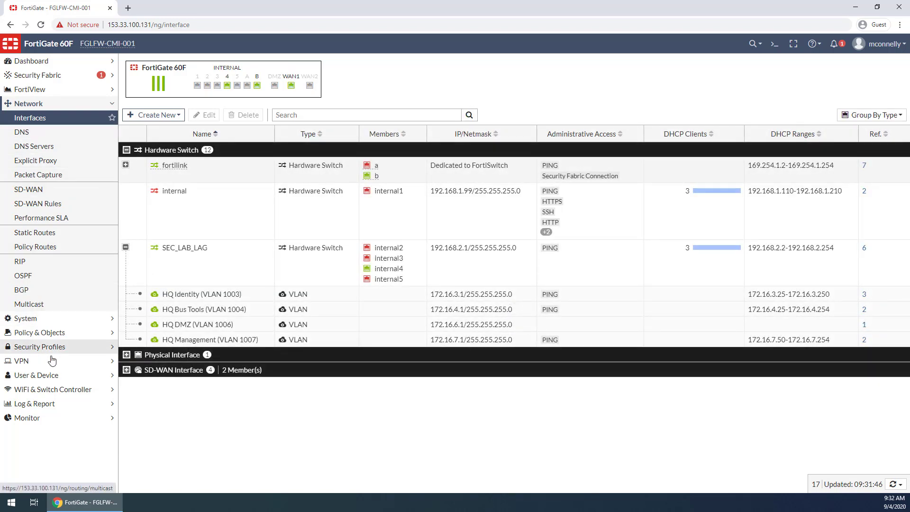
- Authorize the discovered FortiSwitch in the managed FortiSwitch list
{"action": "left_click", "coordinate": [50, 389]}
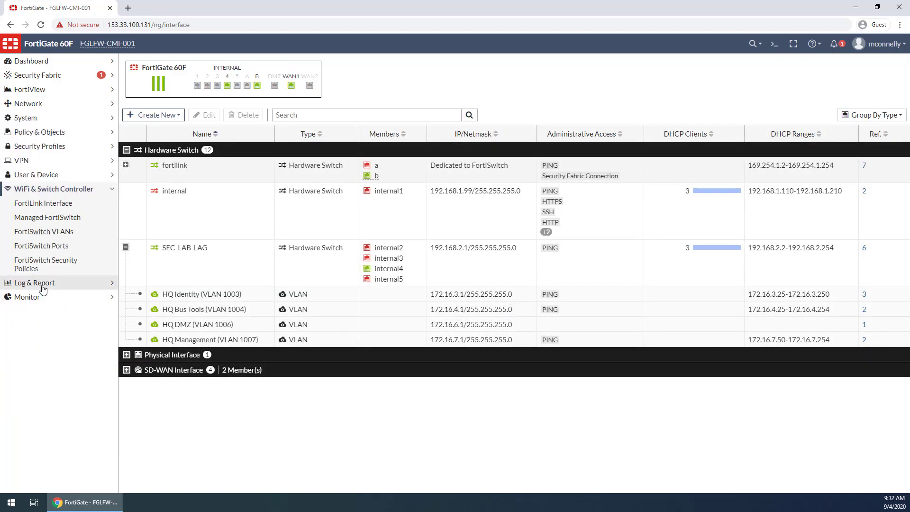
{"action": "left_click", "coordinate": [50, 218]}
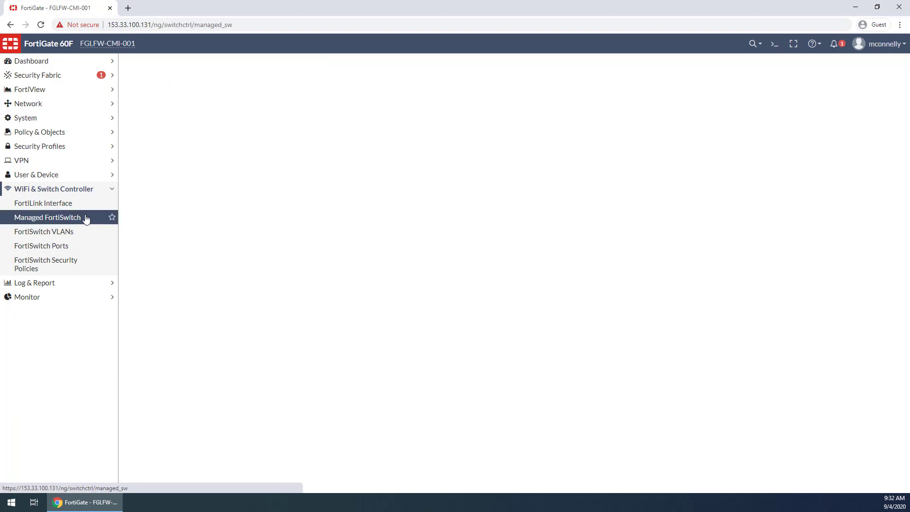
{"action": "left_click", "coordinate": [259, 193]}
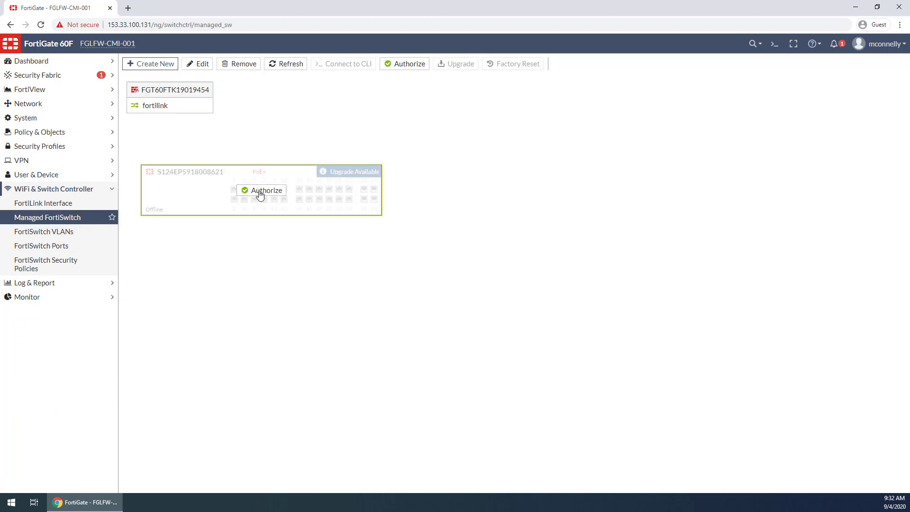
{"action": "left_click", "coordinate": [252, 191]}
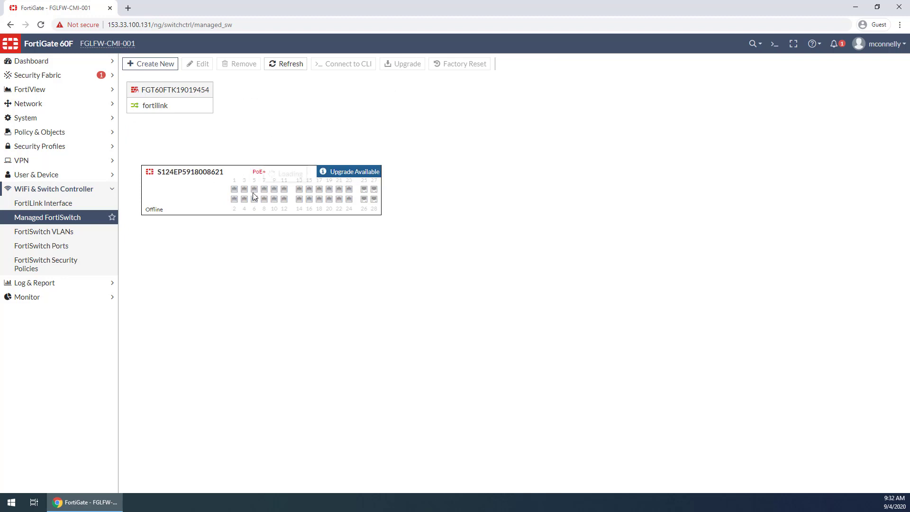
- Check the authorized FortiSwitch's port3 details and refresh the managed switch view to see its connection status
{"action": "mouse_move", "coordinate": [245, 192]}
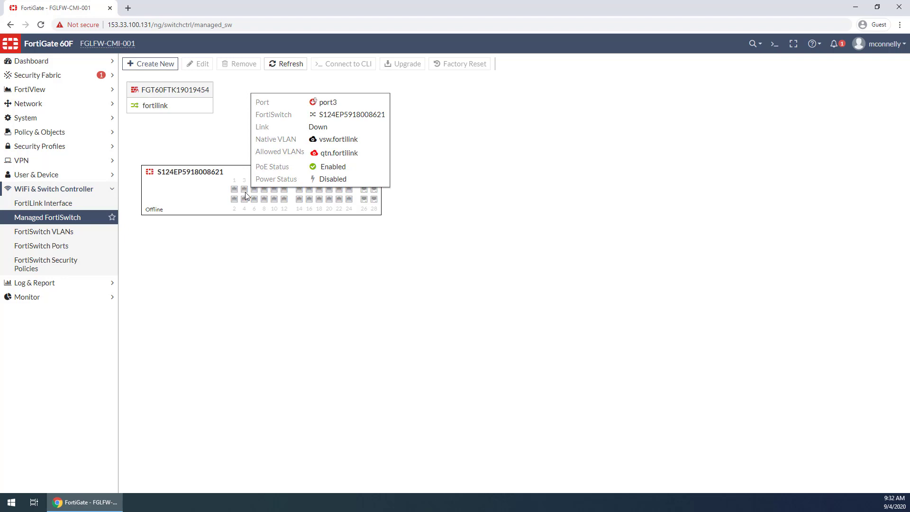
{"action": "left_click", "coordinate": [202, 193]}
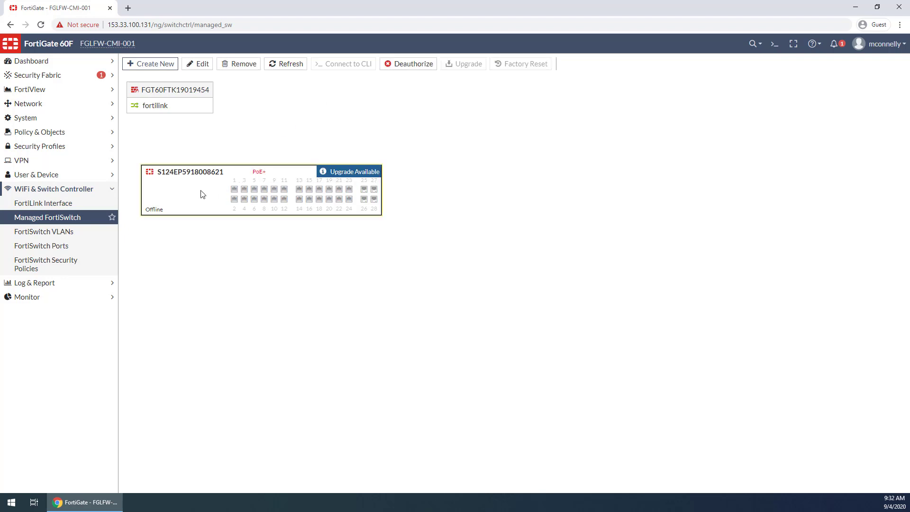
{"action": "left_click", "coordinate": [34, 216]}
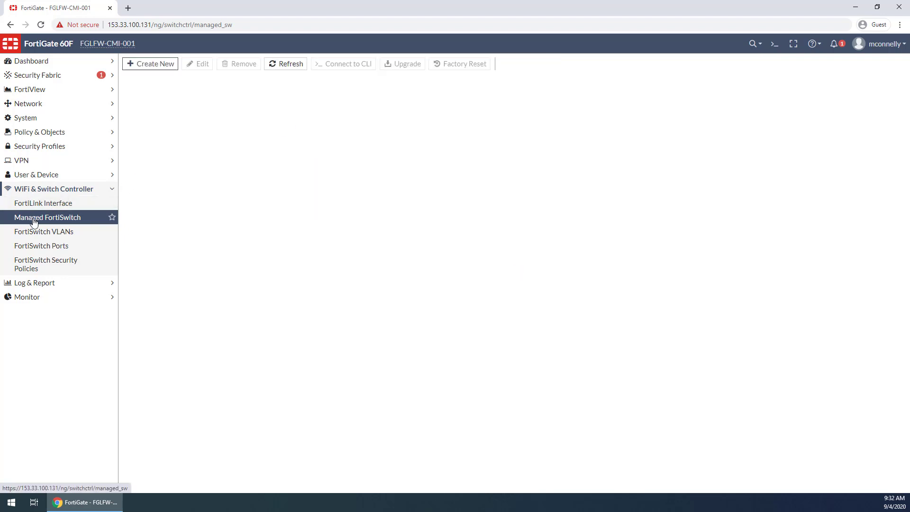
{"action": "left_click", "coordinate": [286, 65]}
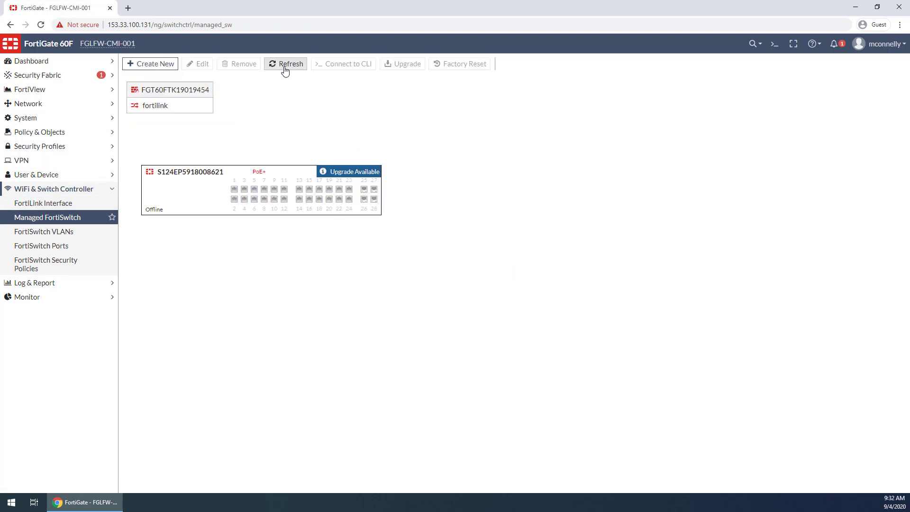
{"action": "left_click", "coordinate": [285, 67]}
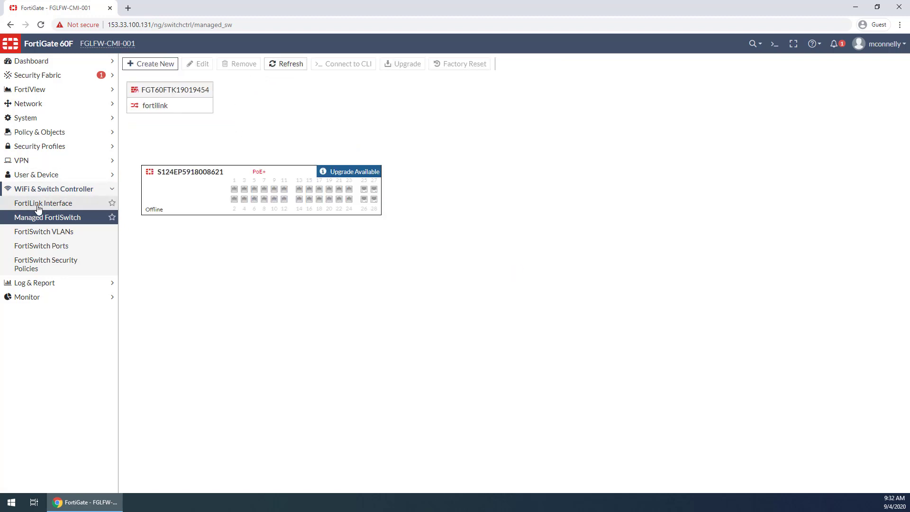
- Enable automatic authorization of devices on the fortilink FortiLink interface and apply the settings
{"action": "left_click", "coordinate": [38, 207]}
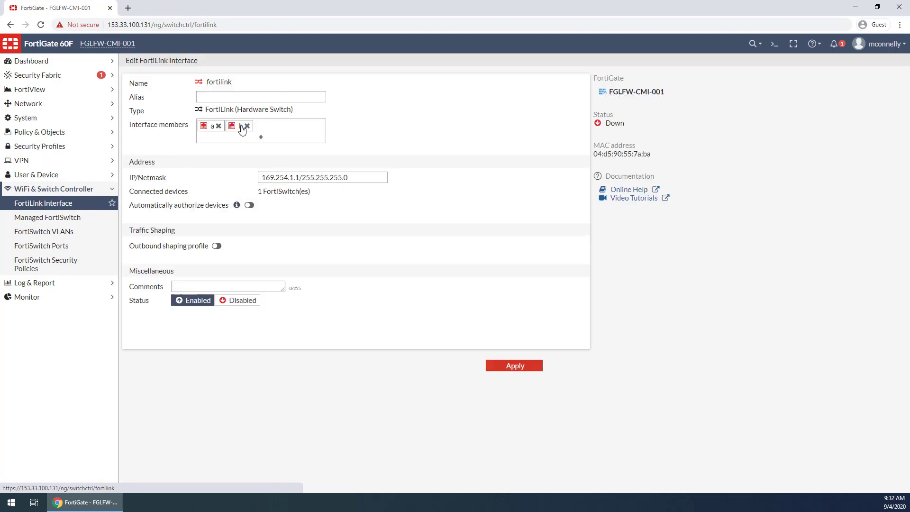
{"action": "mouse_move", "coordinate": [241, 133]}
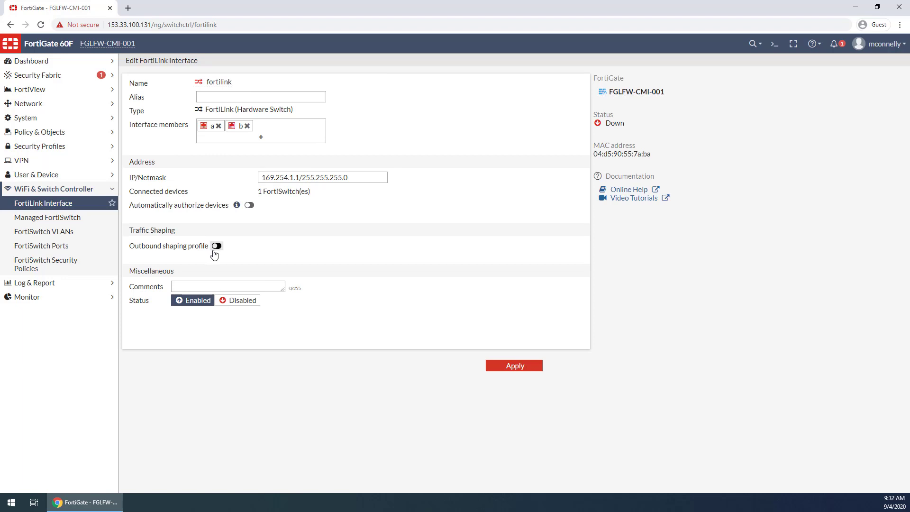
{"action": "left_click", "coordinate": [250, 205]}
{"action": "left_click", "coordinate": [524, 366]}
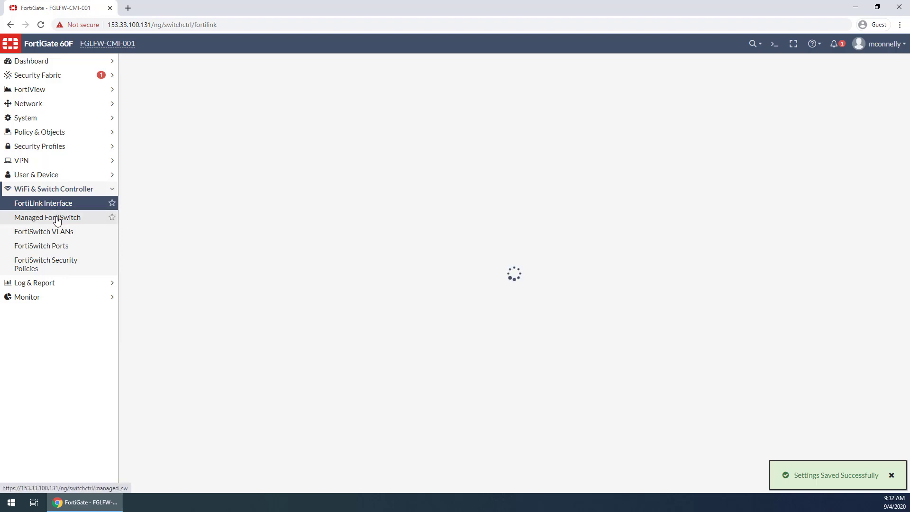
- Recheck the managed FortiSwitch status and review the FortiSwitch VLANs and the 802.1X security policies
{"action": "left_click", "coordinate": [59, 223]}
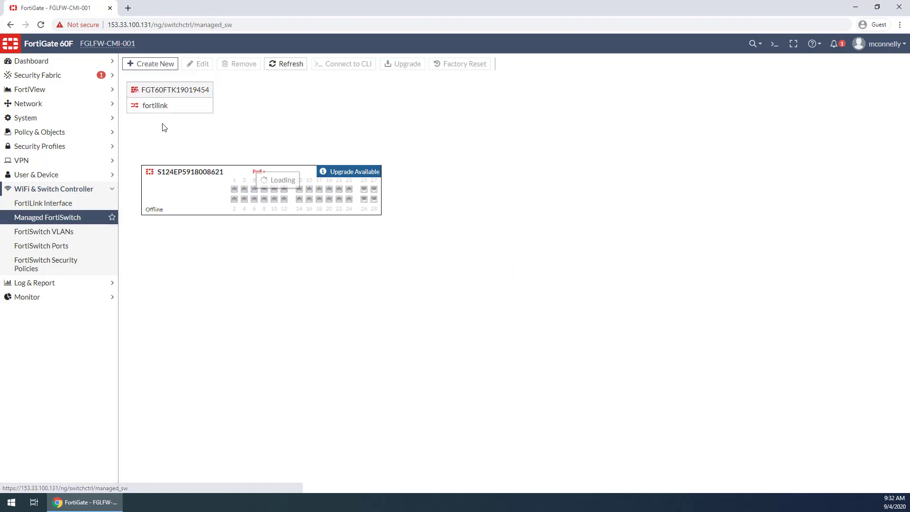
{"action": "left_click", "coordinate": [286, 64]}
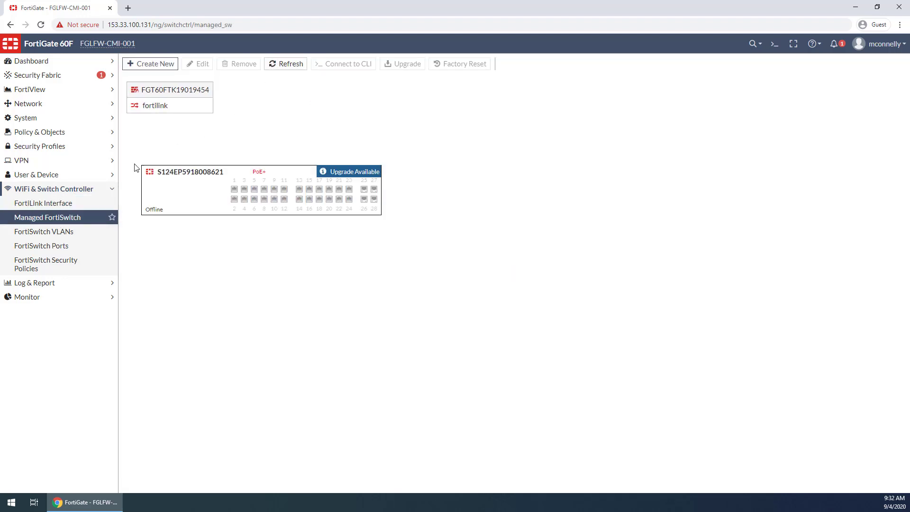
{"action": "left_click", "coordinate": [41, 232]}
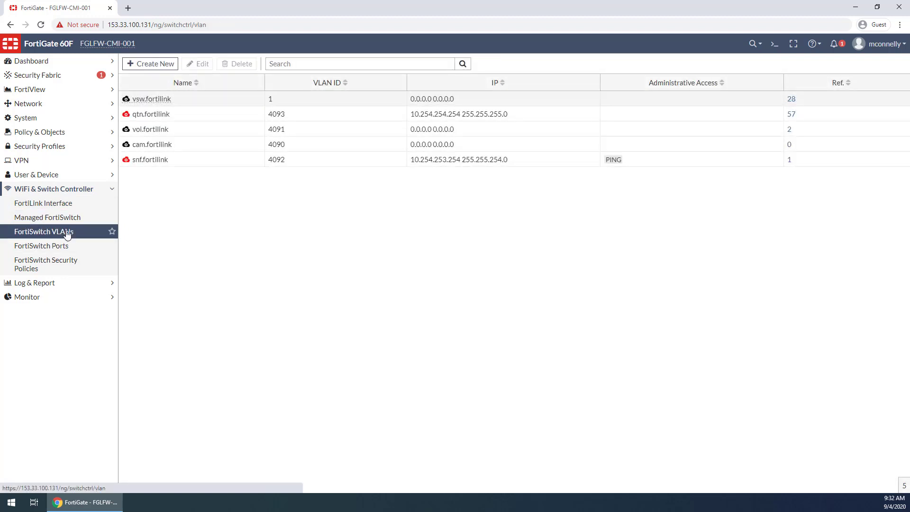
{"action": "left_click", "coordinate": [72, 218]}
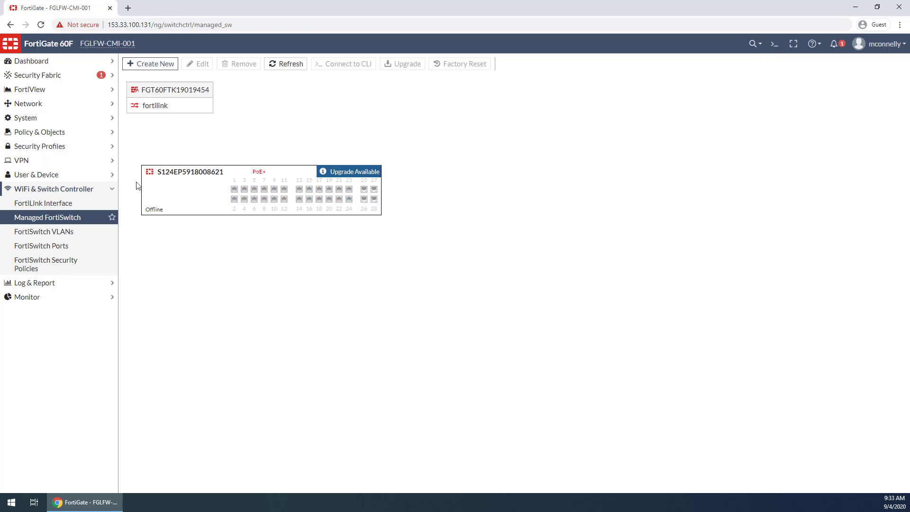
{"action": "left_click", "coordinate": [57, 260]}
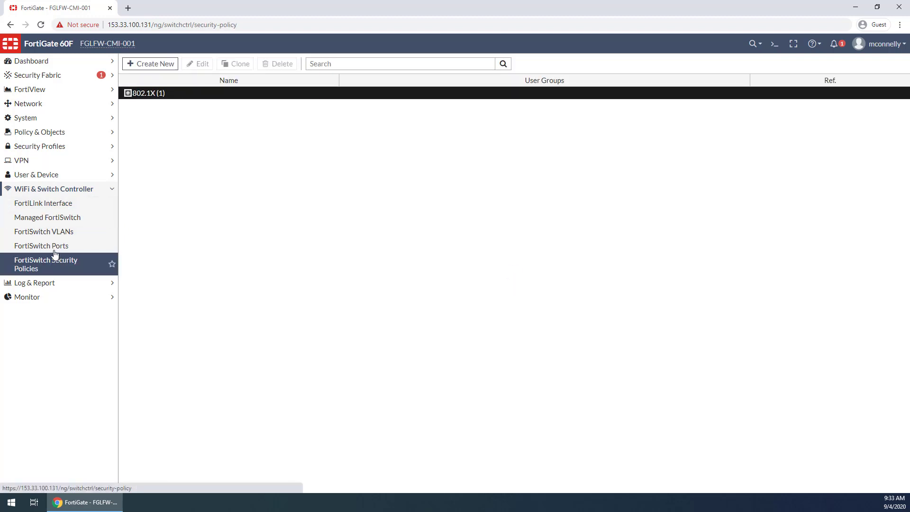
{"action": "left_click", "coordinate": [128, 93]}
- Try turning on FortiGate Telemetry in the Security Fabric settings and review its options and selectable interfaces without applying
{"action": "left_click", "coordinate": [47, 76]}
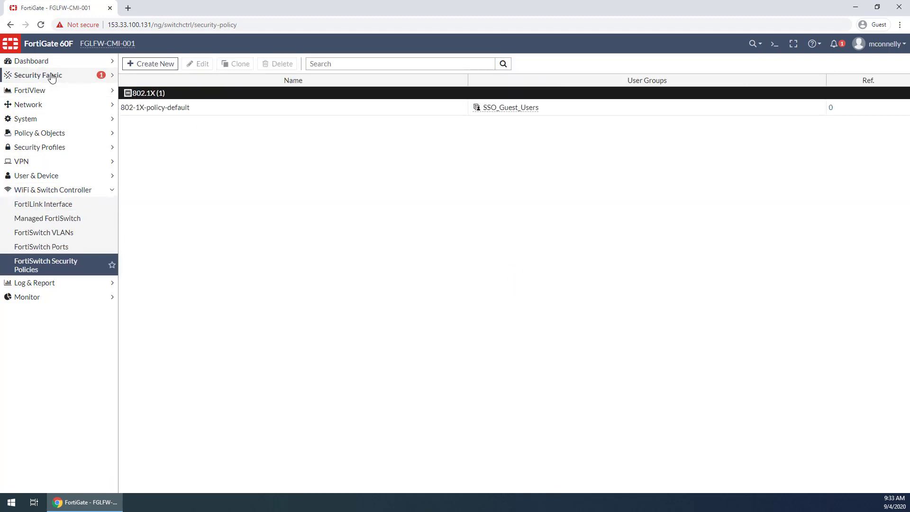
{"action": "left_click", "coordinate": [48, 147]}
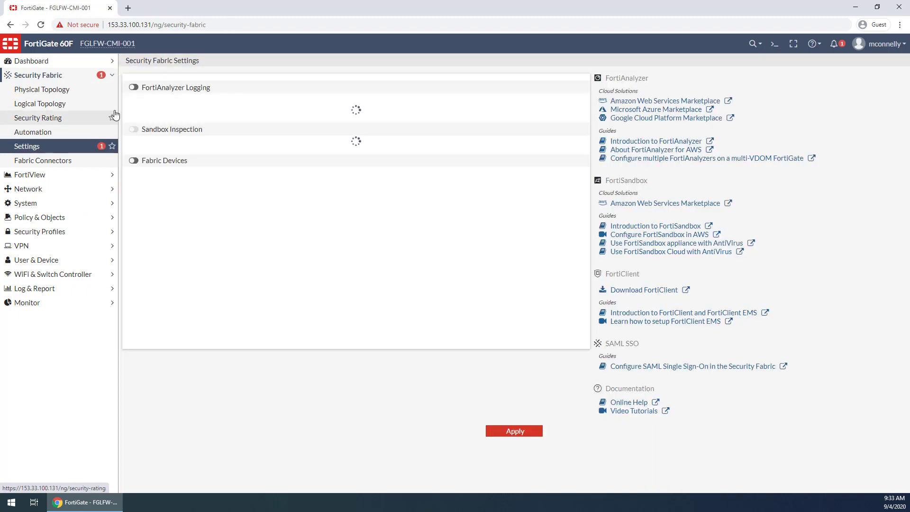
{"action": "left_click", "coordinate": [133, 88]}
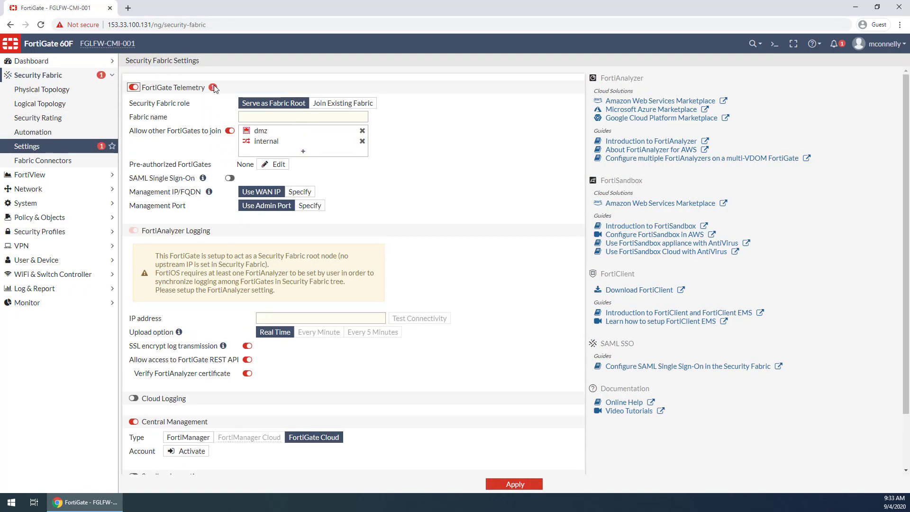
{"action": "mouse_move", "coordinate": [214, 90]}
{"action": "left_click", "coordinate": [266, 144]}
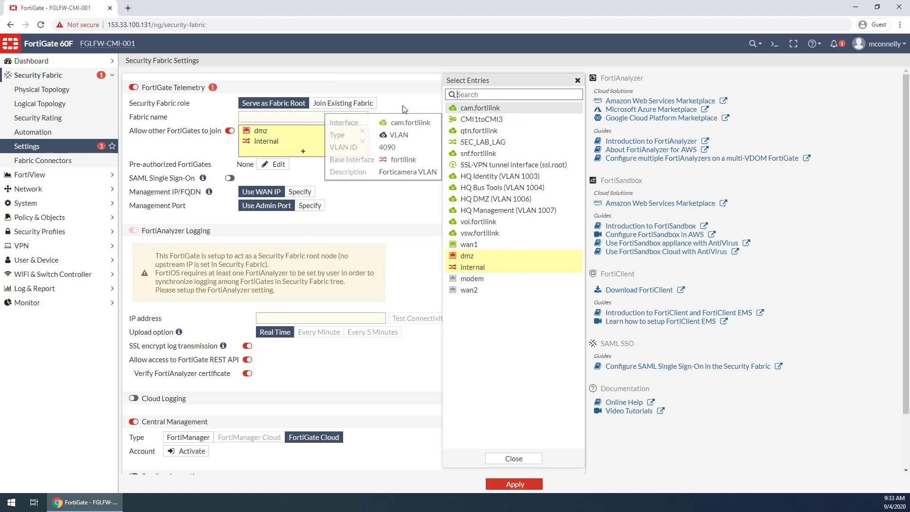
{"action": "left_click", "coordinate": [323, 151]}
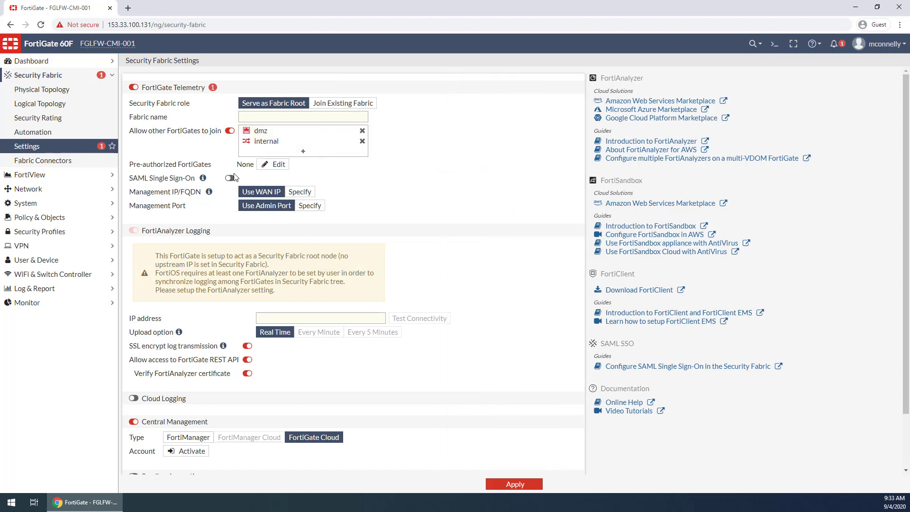
{"action": "scroll", "coordinate": [183, 279], "scroll_direction": "down", "scroll_amount": 2}
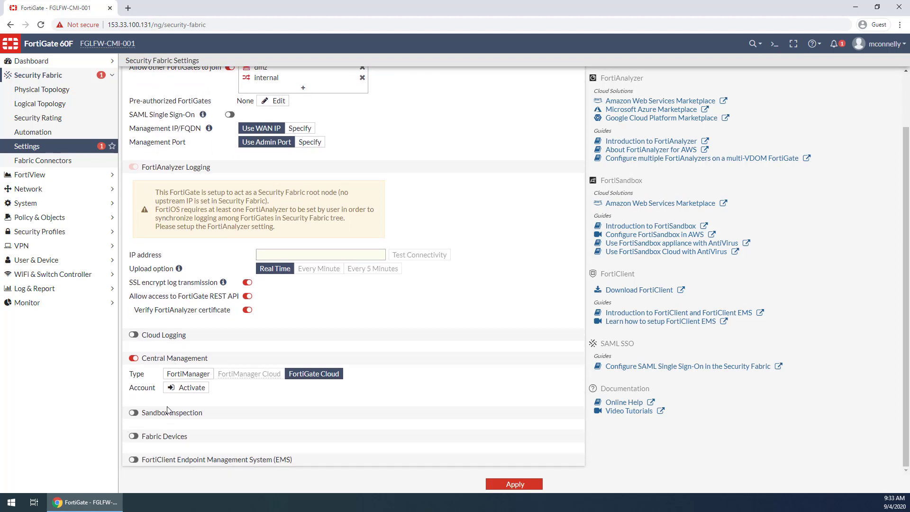
{"action": "scroll", "coordinate": [185, 355], "scroll_direction": "up", "scroll_amount": 2}
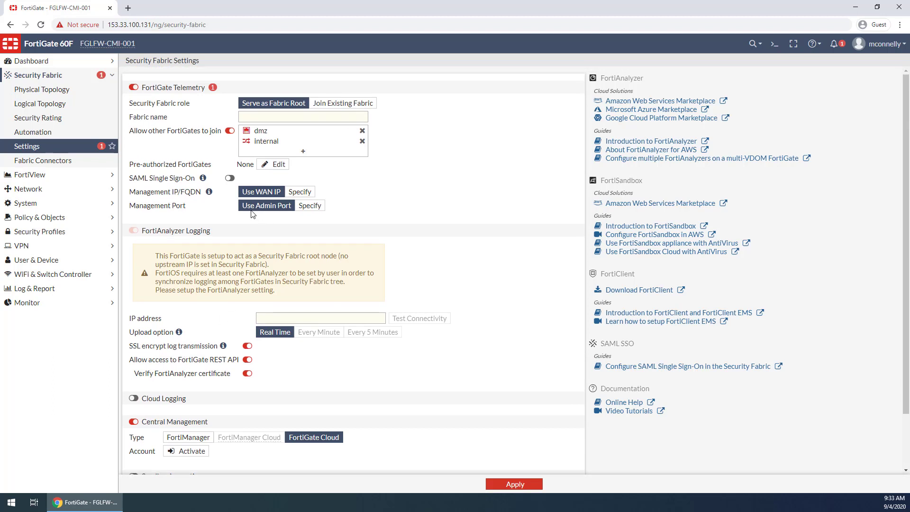
- Return to the managed FortiSwitch view and refresh it to check the switch's status again
{"action": "left_click", "coordinate": [48, 273]}
{"action": "left_click", "coordinate": [51, 219]}
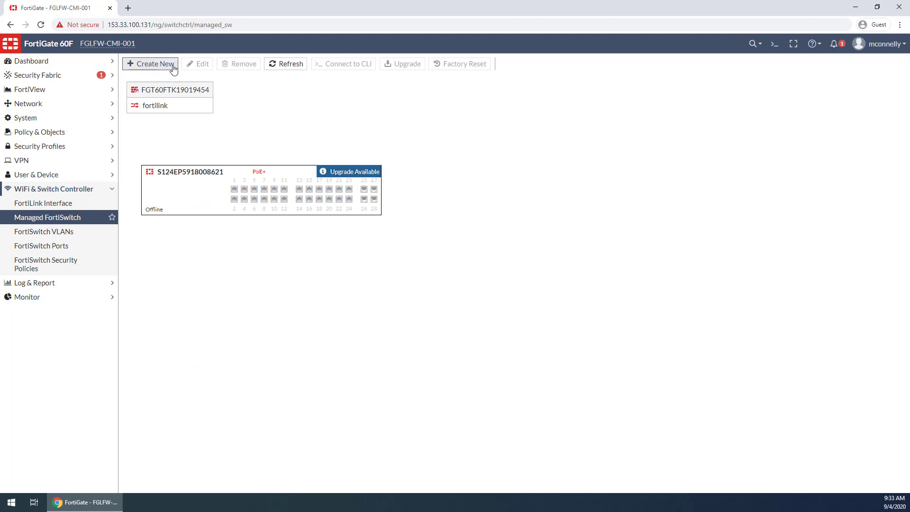
{"action": "left_click", "coordinate": [275, 67]}
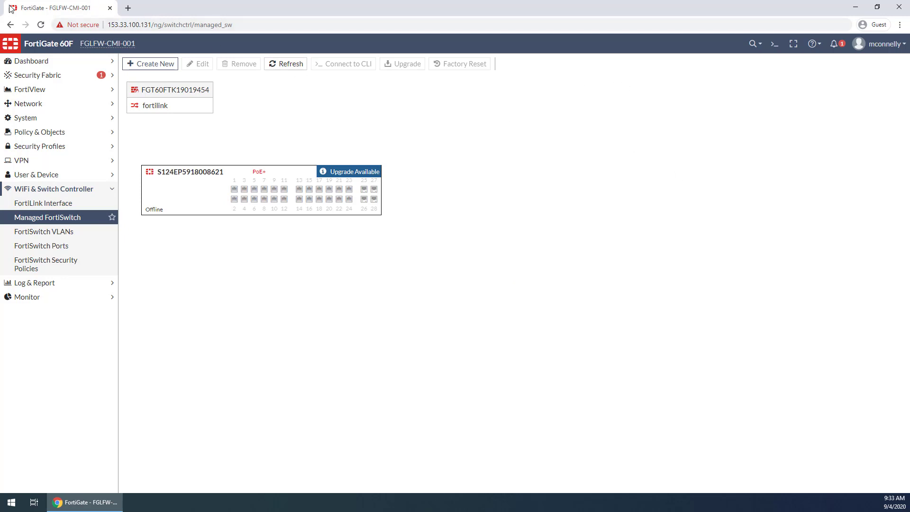
- Open the FortiGate CLI console and list the available config branches and the config switch-controller options
{"action": "left_click", "coordinate": [774, 44]}
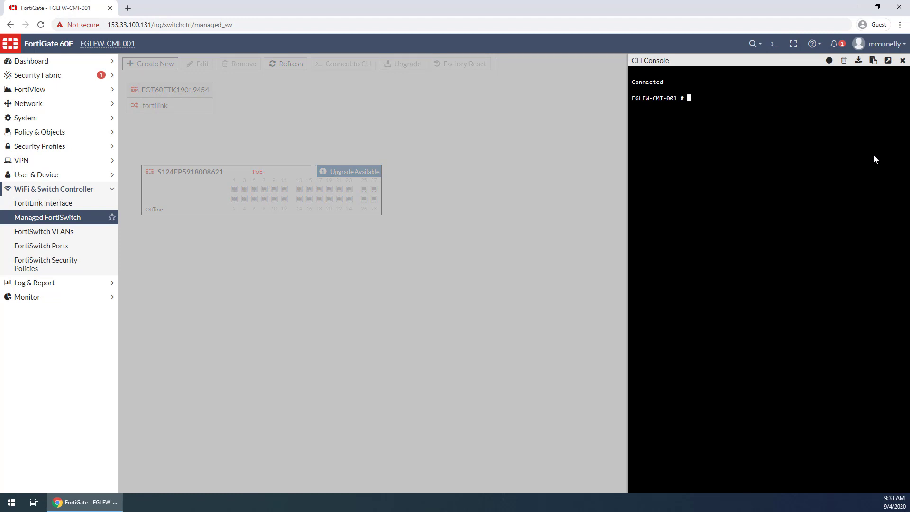
{"action": "type", "text": "config?"}
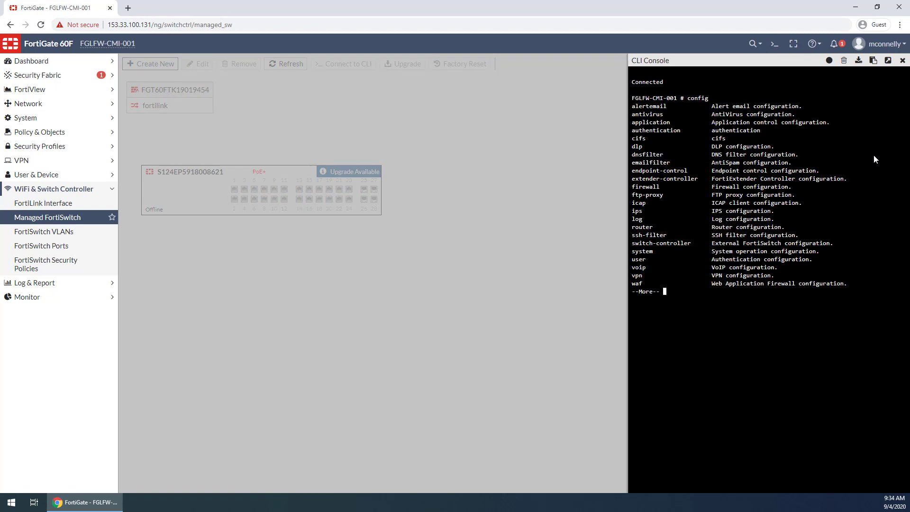
{"action": "key", "text": "space"}
{"action": "type", "text": "sw"}
{"action": "key", "text": "Tab"}
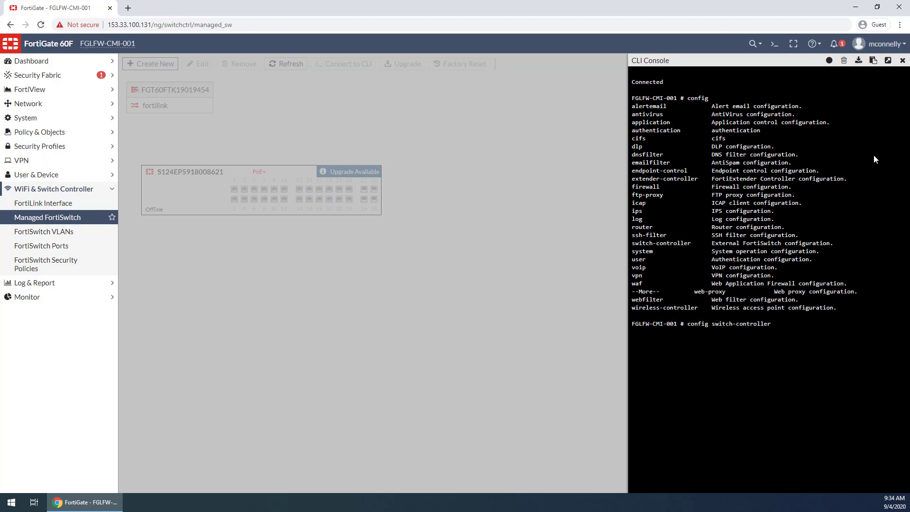
{"action": "type", "text": "?"}
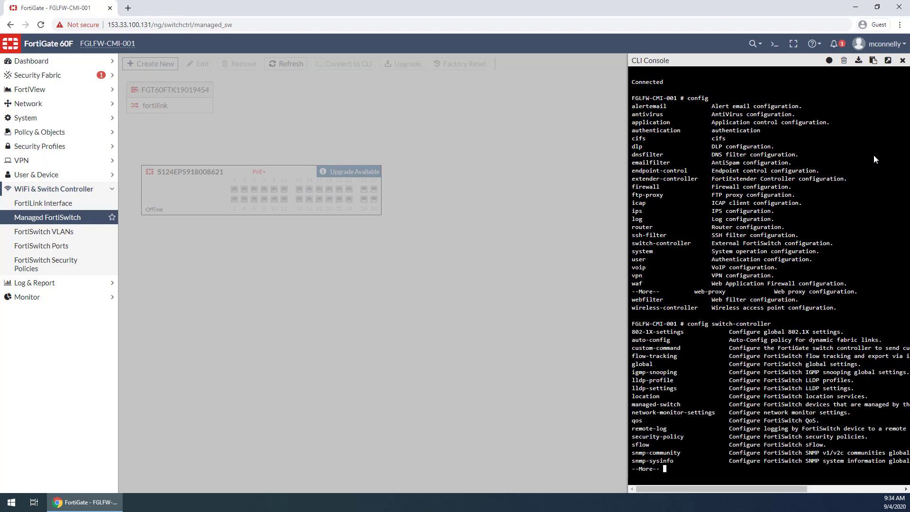
{"action": "key", "text": "space"}
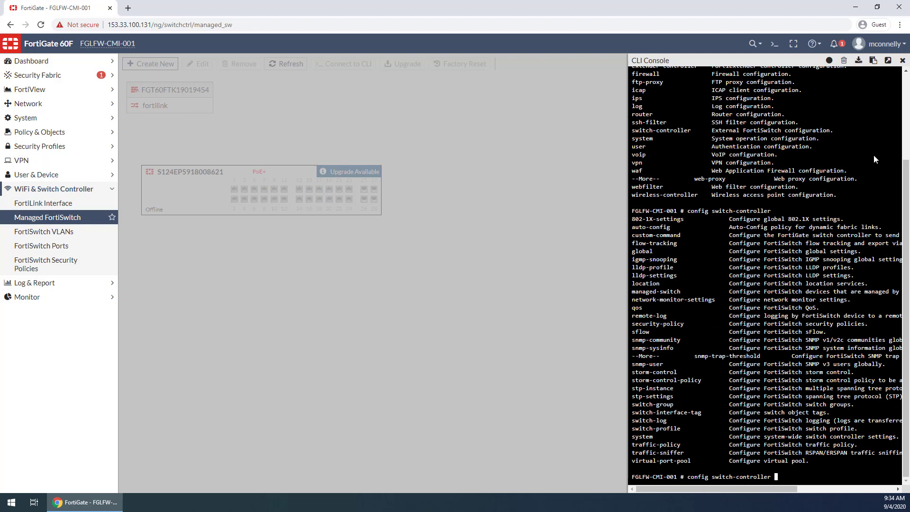
- Enter config switch-controller managed-switch and list its entries with get
{"action": "type", "text": "ma"}
{"action": "key", "text": "Tab"}
{"action": "type", "text": "?"}
{"action": "key", "text": "Return"}
{"action": "type", "text": "get"}
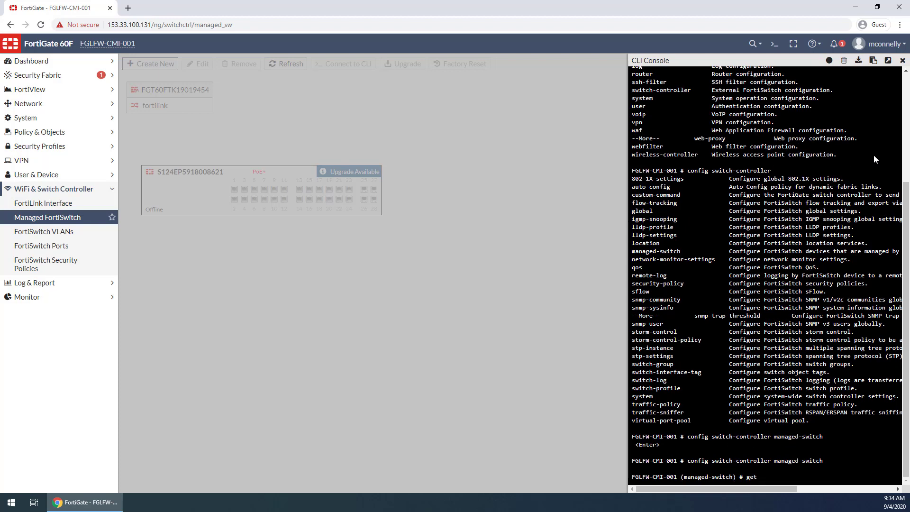
{"action": "key", "text": "Return"}
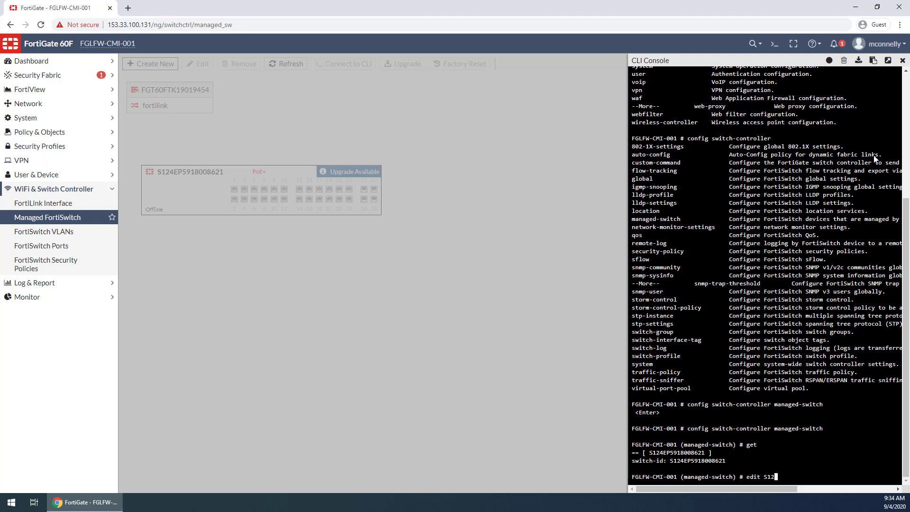
- Enter the managed switch's entry with edit, review its full configuration with get, and return to the managed FortiSwitch view
{"action": "type", "text": "edit S12"}
{"action": "key", "text": "Tab"}
{"action": "key", "text": "Return"}
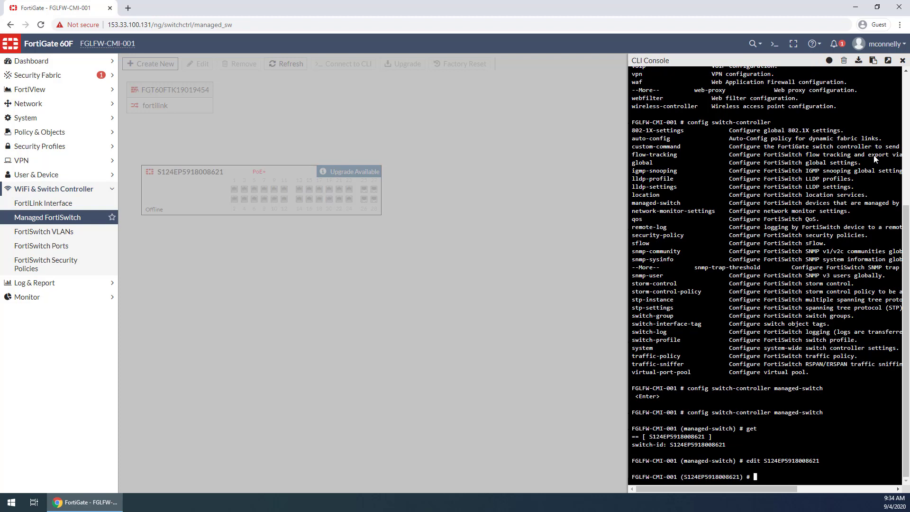
{"action": "key", "text": "Return"}
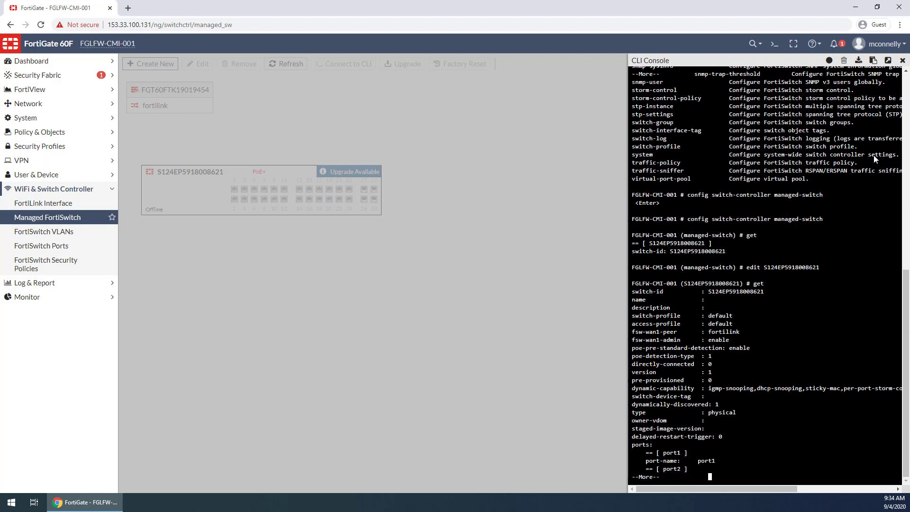
{"action": "key", "text": "space"}
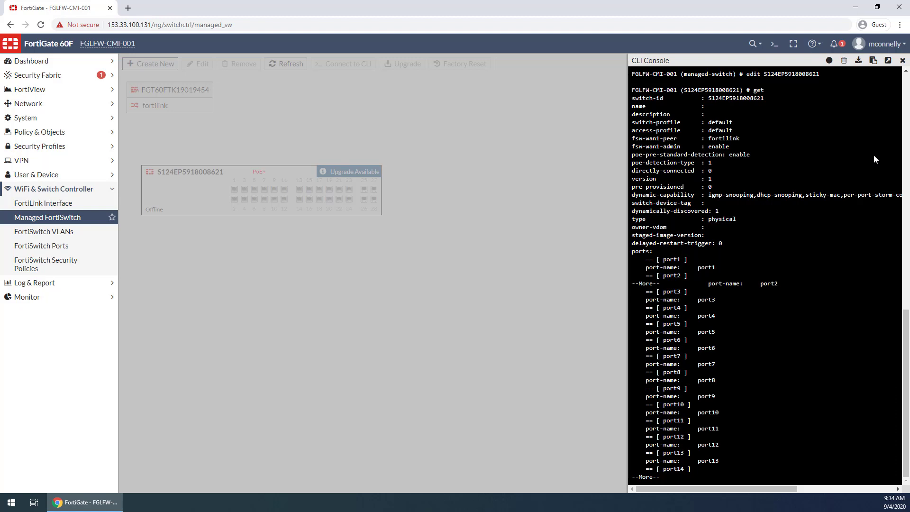
{"action": "key", "text": "space"}
{"action": "key", "text": "space"}
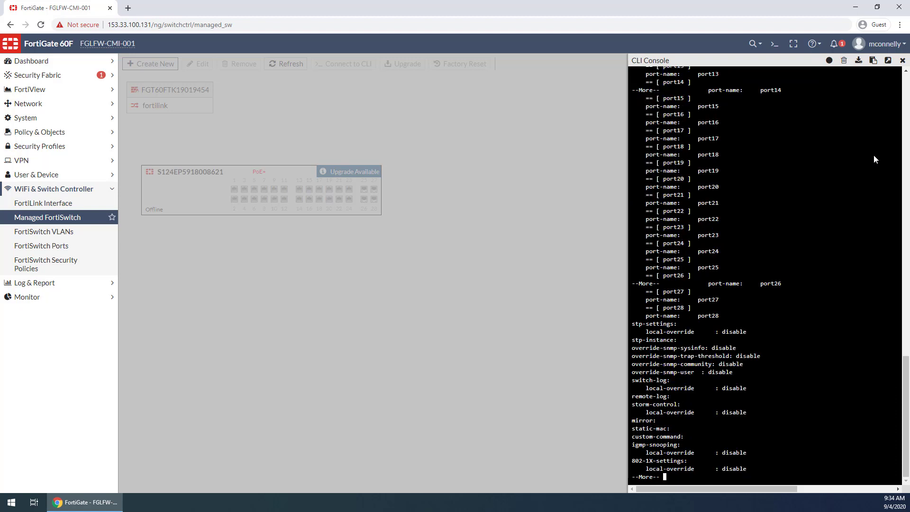
{"action": "key", "text": "q"}
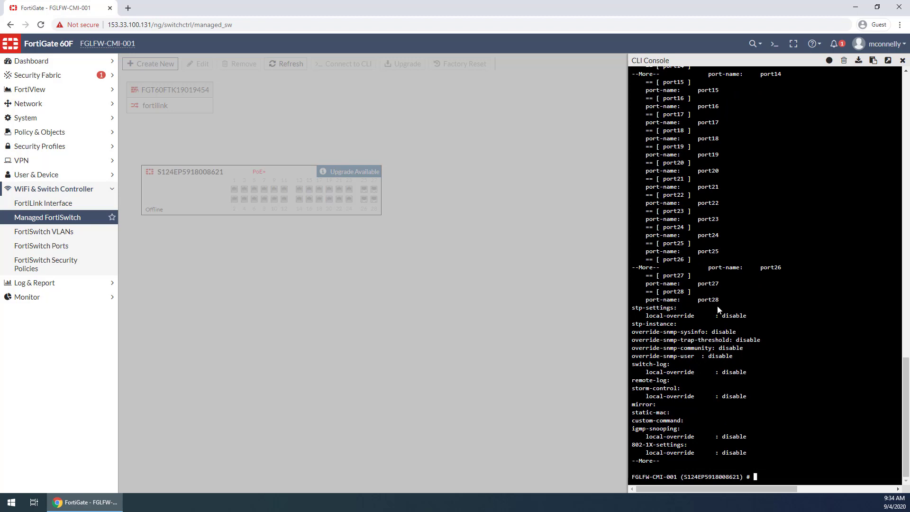
{"action": "scroll", "coordinate": [718, 309], "scroll_direction": "up", "scroll_amount": 8}
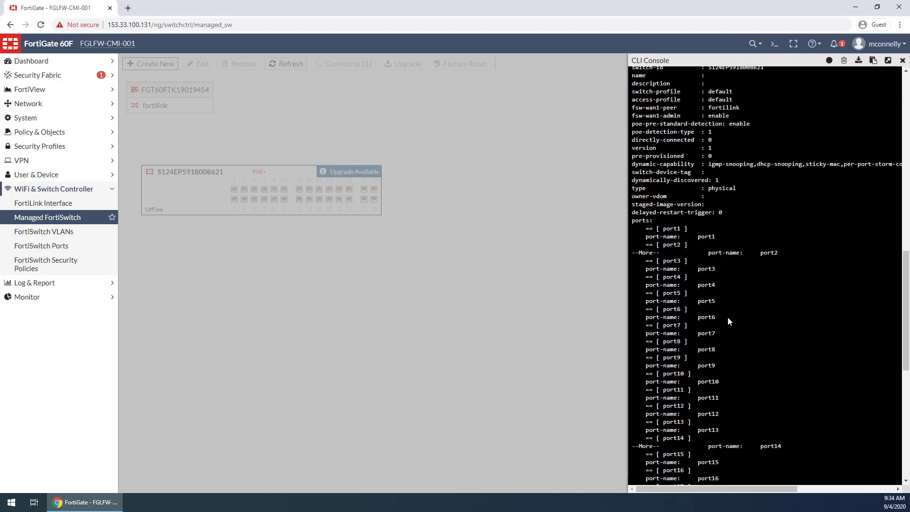
{"action": "scroll", "coordinate": [727, 317], "scroll_direction": "up", "scroll_amount": 2}
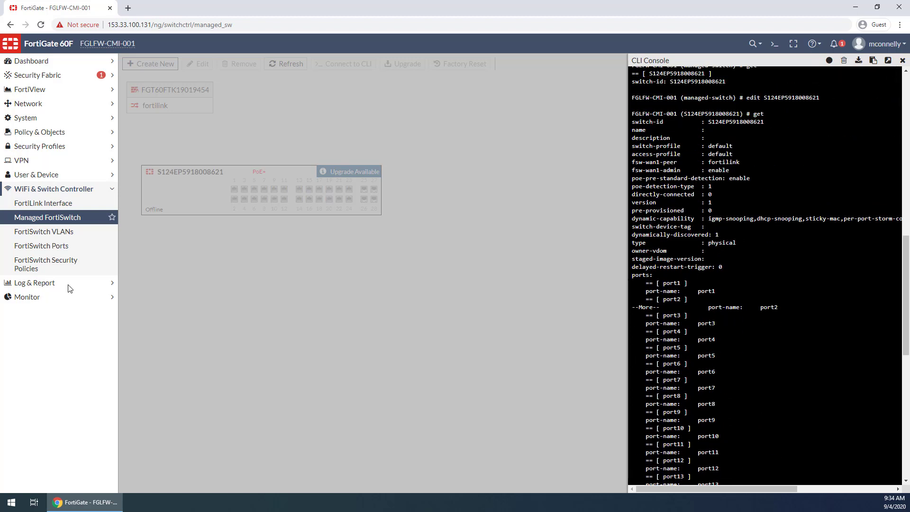
{"action": "left_click", "coordinate": [45, 222]}
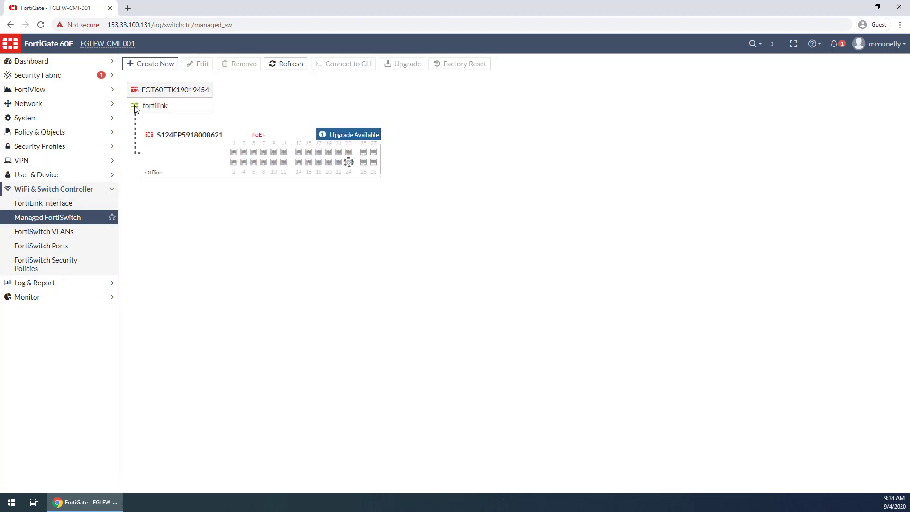
- Try turning on FortiGate Telemetry in the Security Fabric settings and reload the settings without applying
{"action": "left_click", "coordinate": [45, 76]}
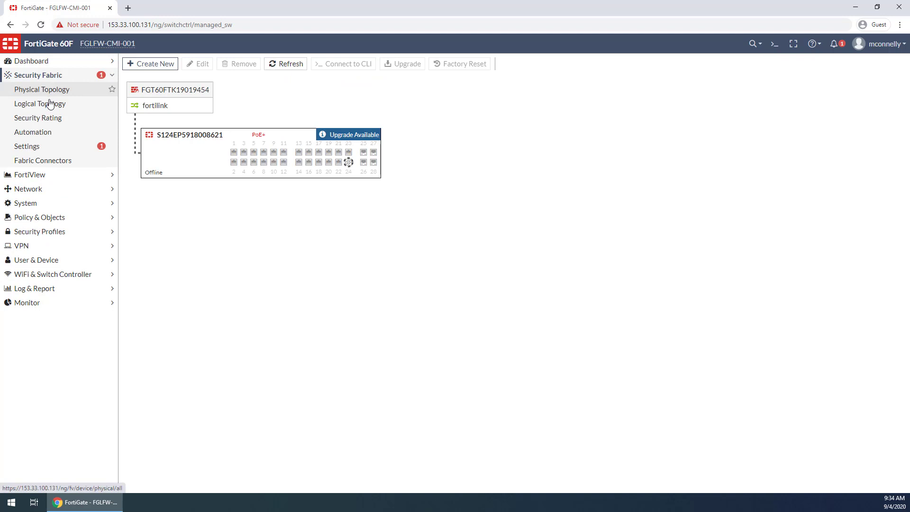
{"action": "left_click", "coordinate": [42, 153]}
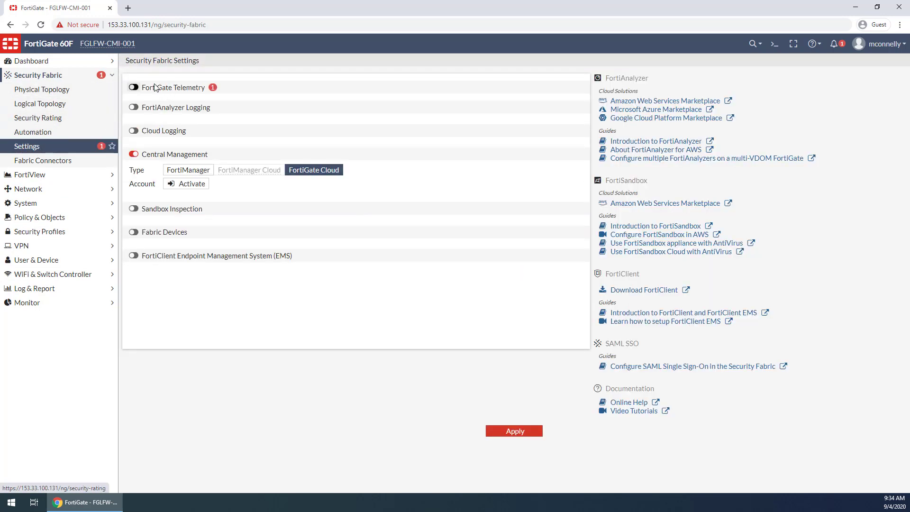
{"action": "left_click", "coordinate": [134, 87]}
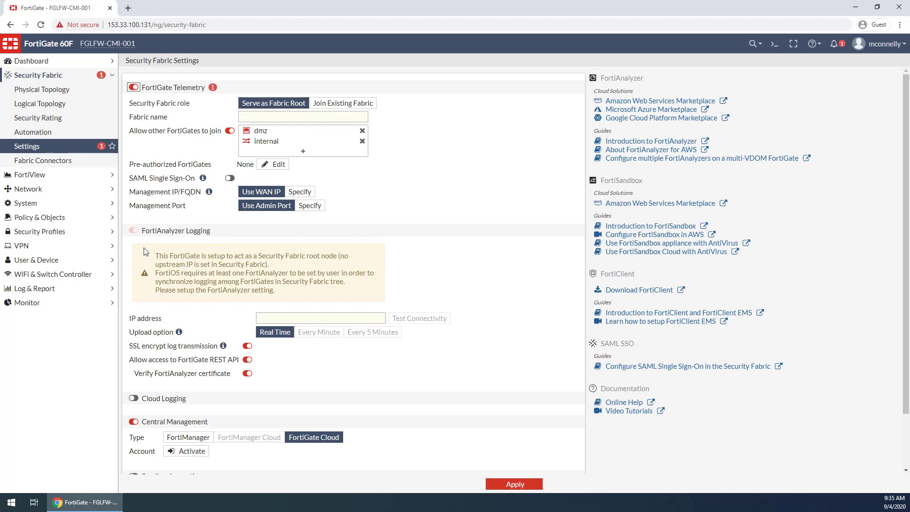
{"action": "left_click", "coordinate": [47, 147]}
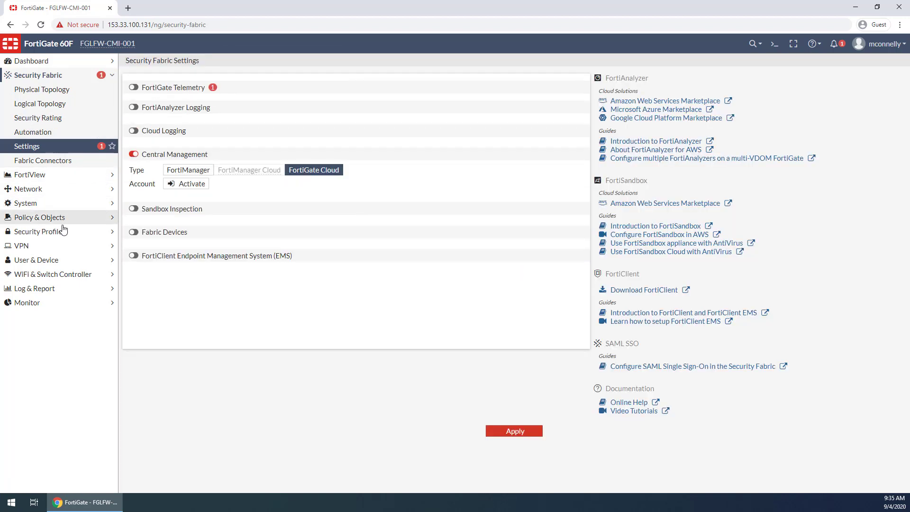
- Return to the managed FortiSwitch view and check which actions are available for the offline switch
{"action": "left_click", "coordinate": [37, 274]}
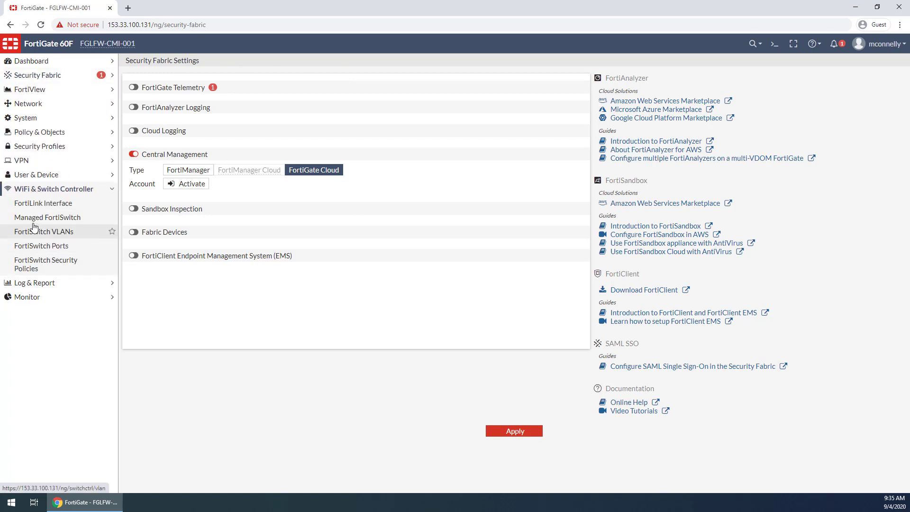
{"action": "left_click", "coordinate": [40, 217]}
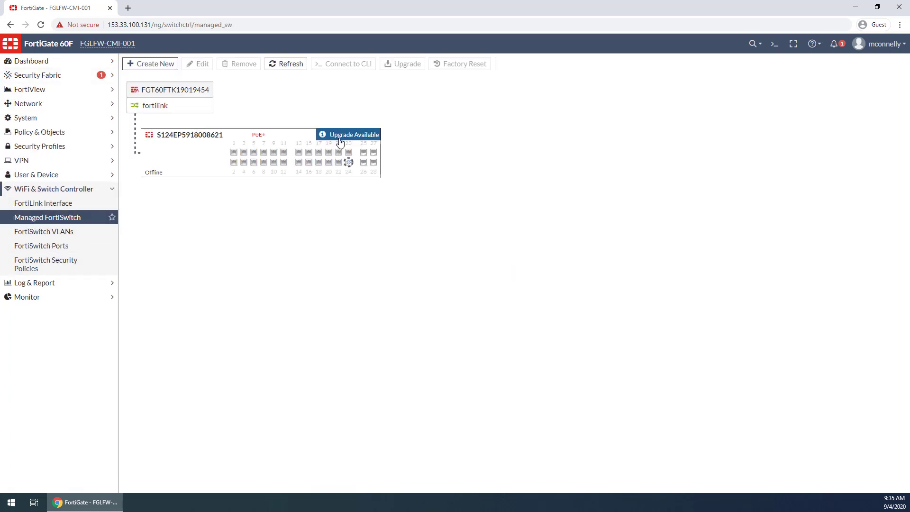
{"action": "left_click", "coordinate": [252, 147]}
{"action": "right_click", "coordinate": [229, 146]}
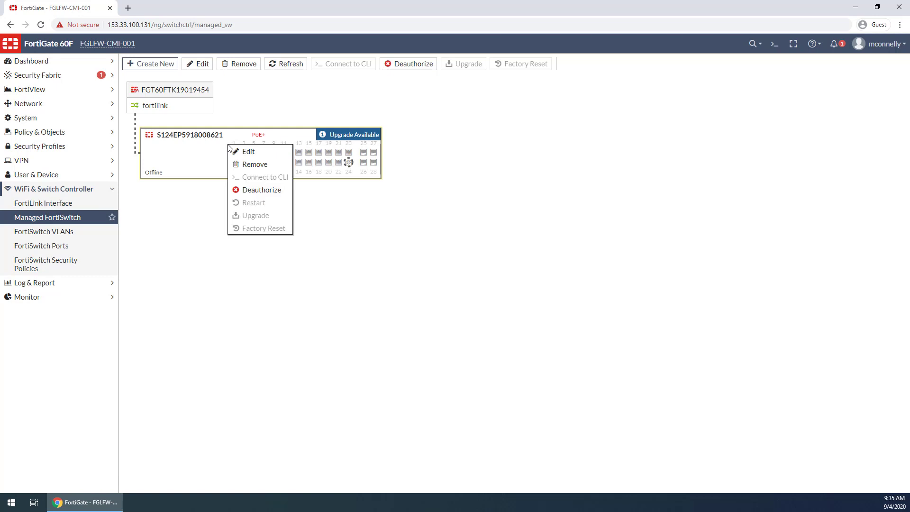
{"action": "left_click", "coordinate": [198, 149]}
- Inspect the FortiSwitch in the Security Fabric physical topology and review the FortiLink interface settings
{"action": "left_click", "coordinate": [50, 76]}
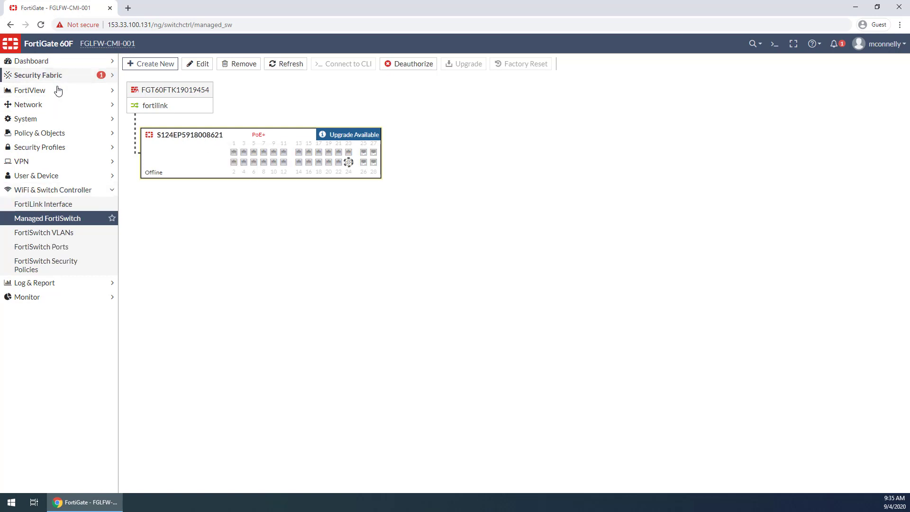
{"action": "left_click", "coordinate": [50, 93]}
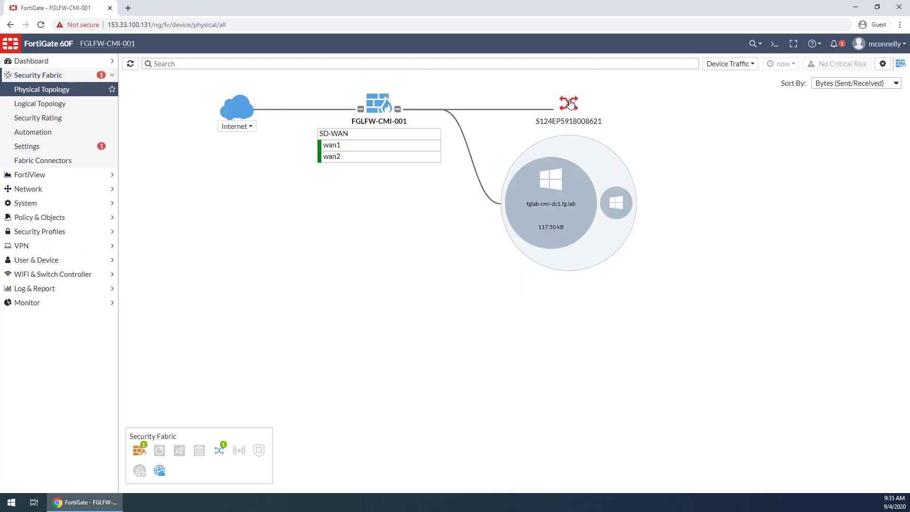
{"action": "mouse_move", "coordinate": [571, 104]}
{"action": "left_click", "coordinate": [42, 274]}
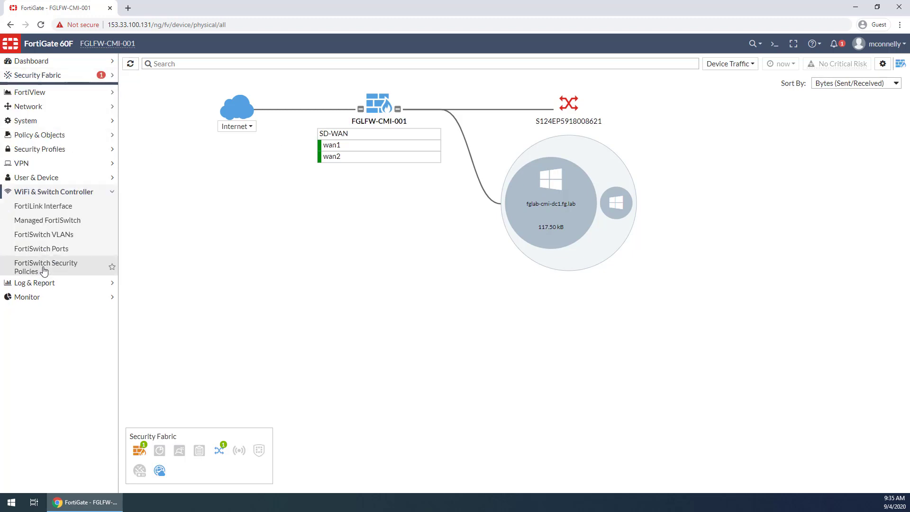
{"action": "left_click", "coordinate": [35, 211]}
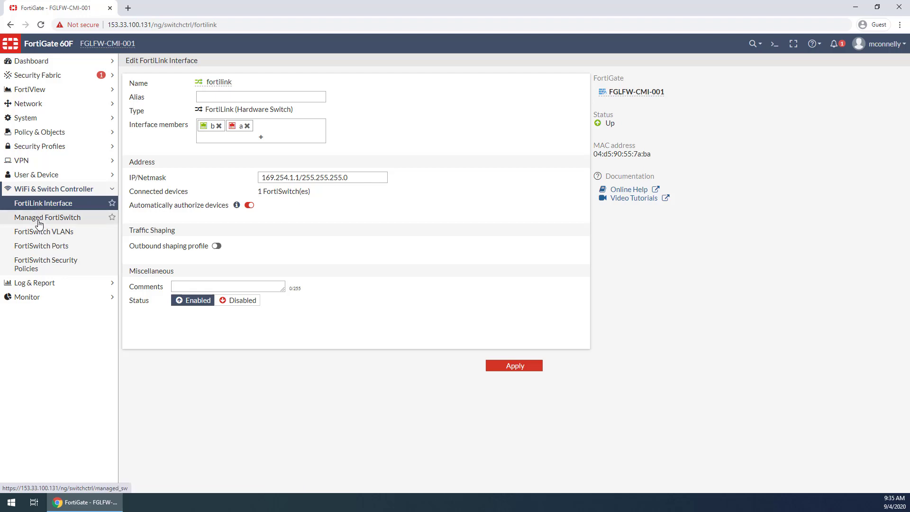
- Review the managed FortiSwitch's FortiGuard firmware upgrade options and its ports view, closing both without making changes
{"action": "left_click", "coordinate": [36, 219]}
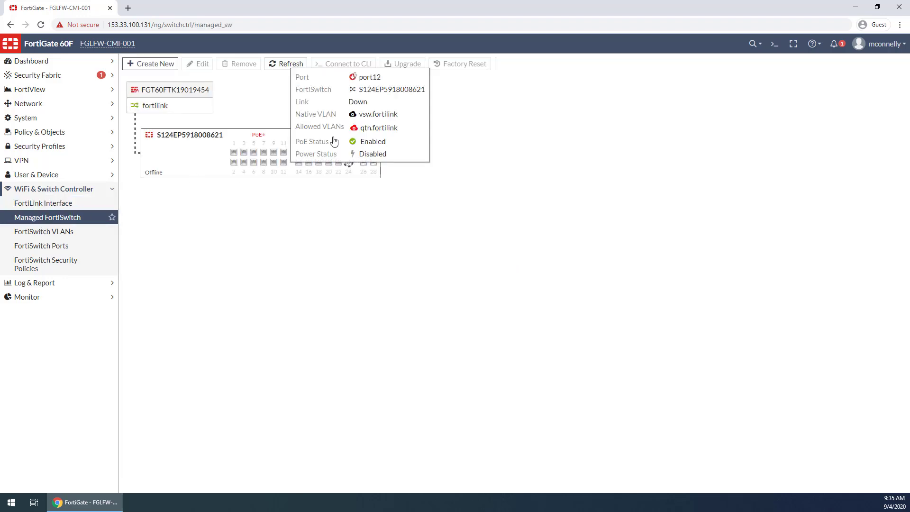
{"action": "left_click", "coordinate": [285, 141]}
{"action": "left_click", "coordinate": [333, 136]}
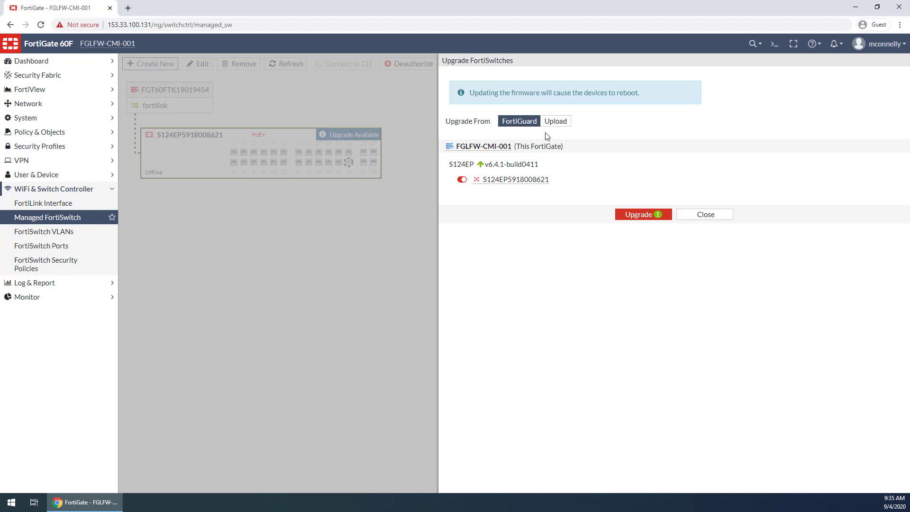
{"action": "left_click", "coordinate": [705, 214]}
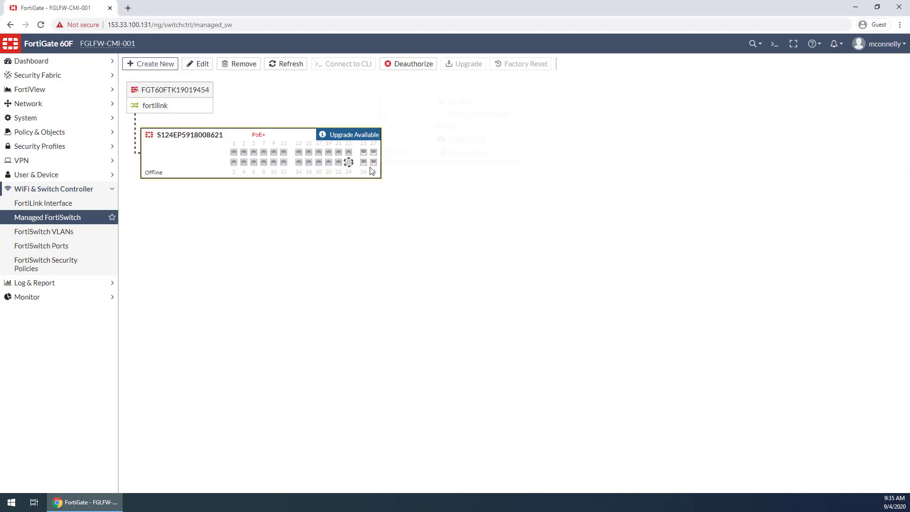
{"action": "left_click", "coordinate": [371, 152]}
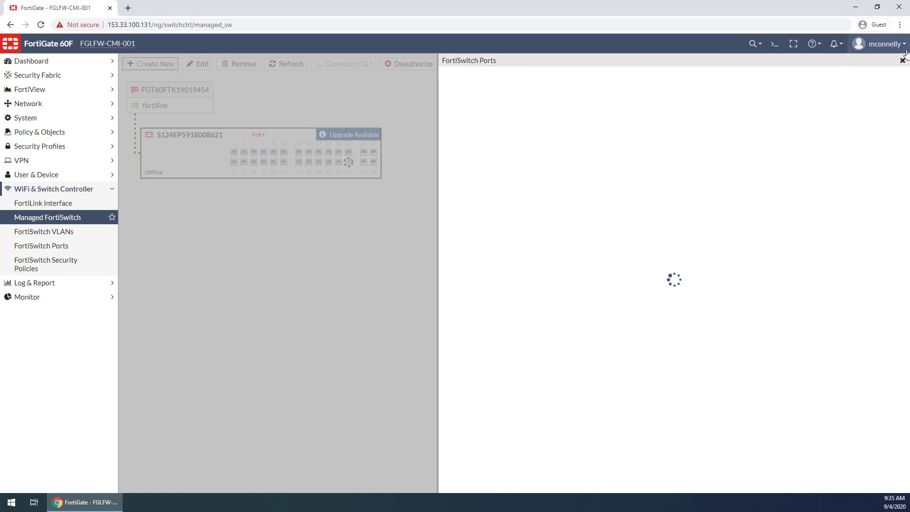
{"action": "left_click", "coordinate": [903, 62]}
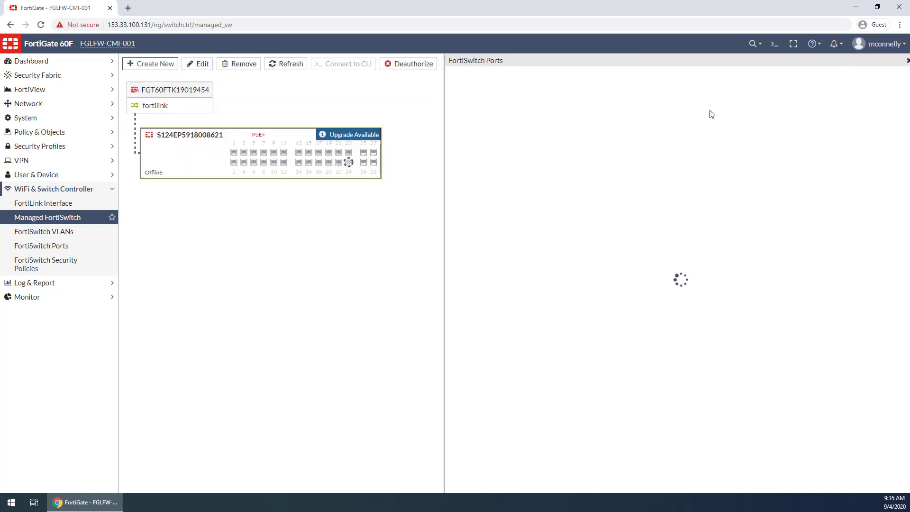
- Open the managed FortiSwitch's edit page to check its connection status and firmware, and go to the FortiSwitch VLANs list
{"action": "right_click", "coordinate": [300, 139]}
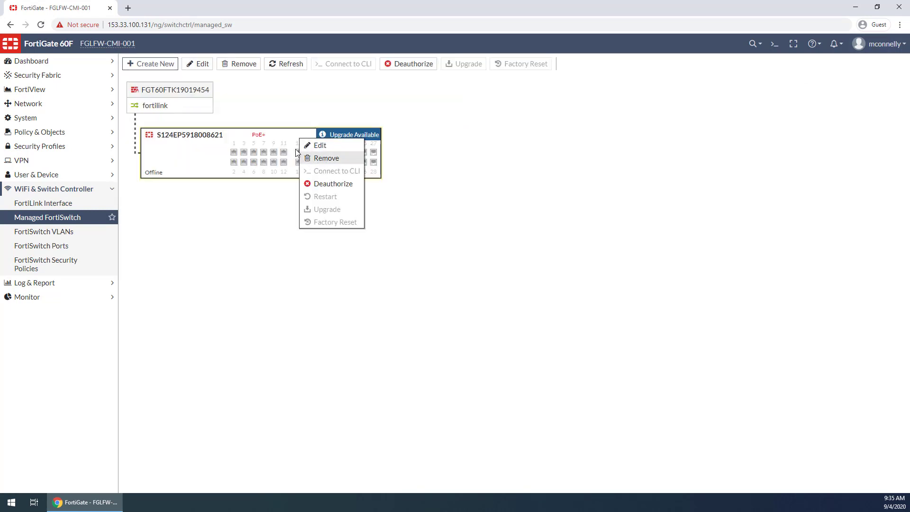
{"action": "left_click", "coordinate": [320, 145]}
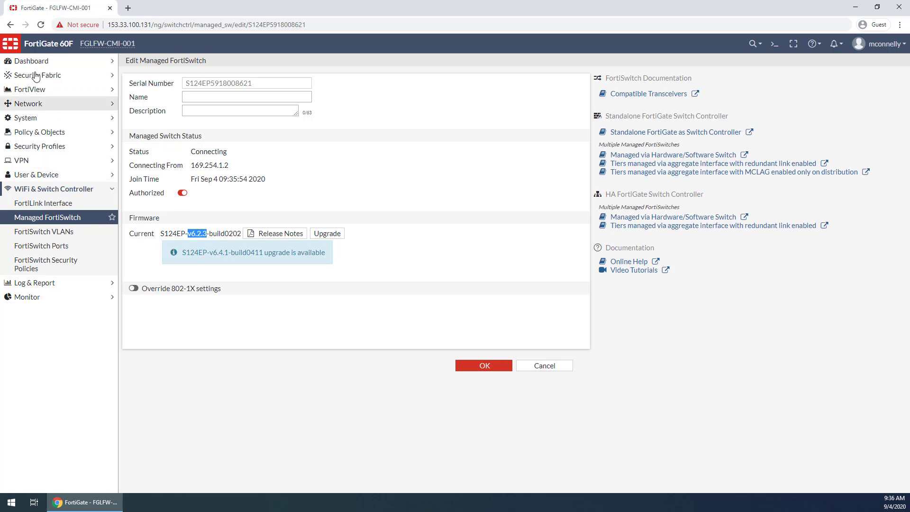
{"action": "left_click", "coordinate": [42, 203]}
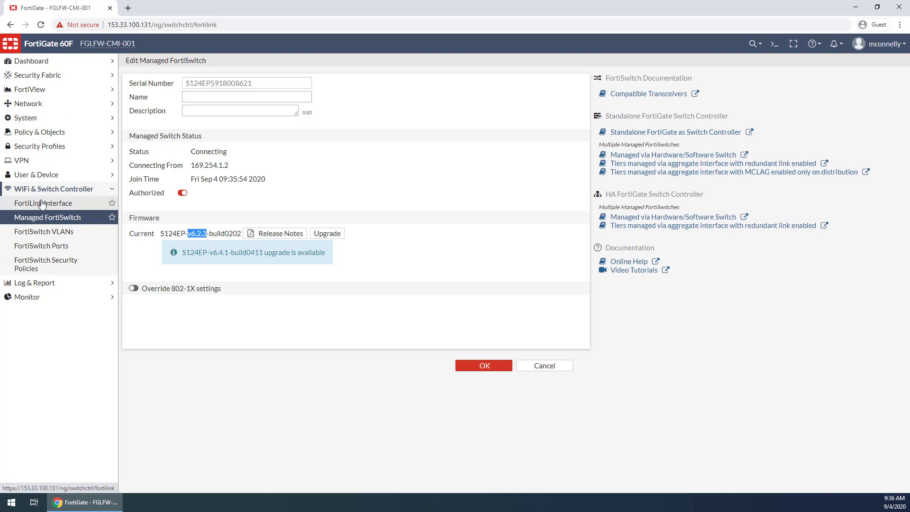
{"action": "left_click", "coordinate": [45, 236]}
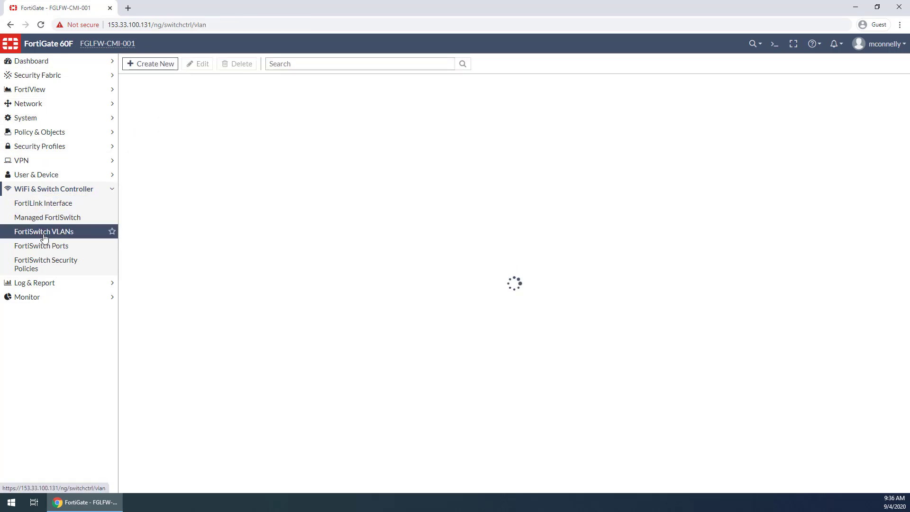
- Check the managed FortiSwitch's connection and port 24, and look through its ports' native and allowed VLANs
{"action": "left_click", "coordinate": [42, 219]}
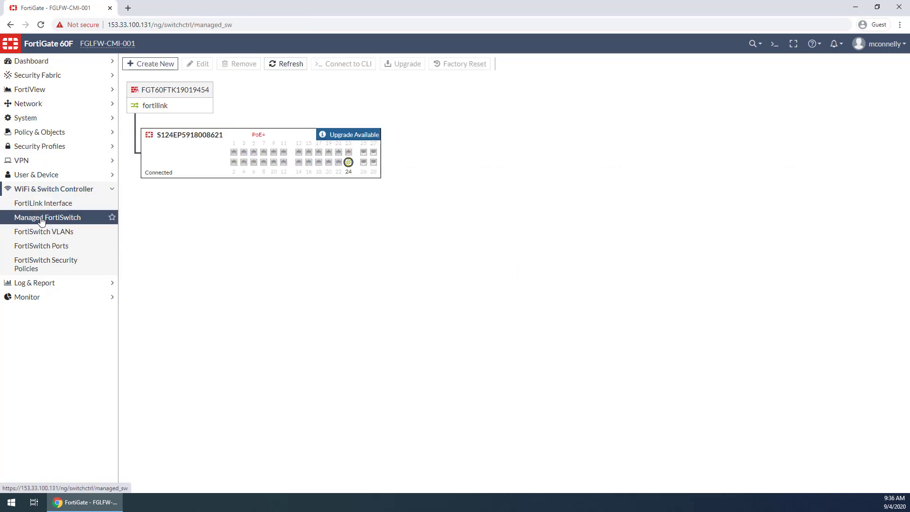
{"action": "mouse_move", "coordinate": [349, 164]}
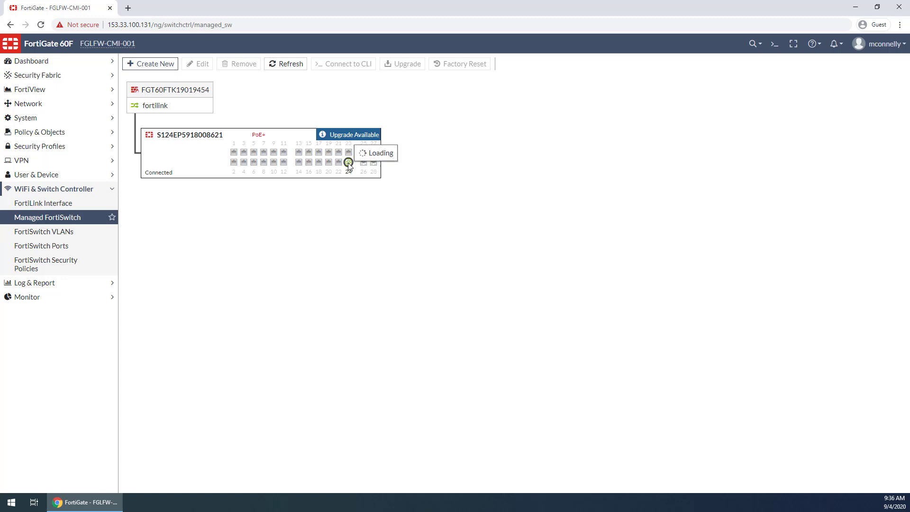
{"action": "left_click", "coordinate": [63, 247]}
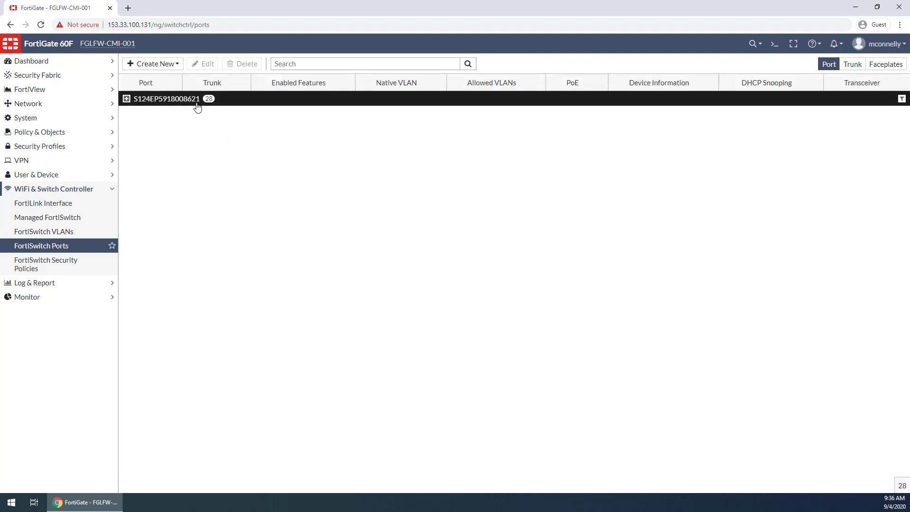
{"action": "left_click", "coordinate": [126, 100]}
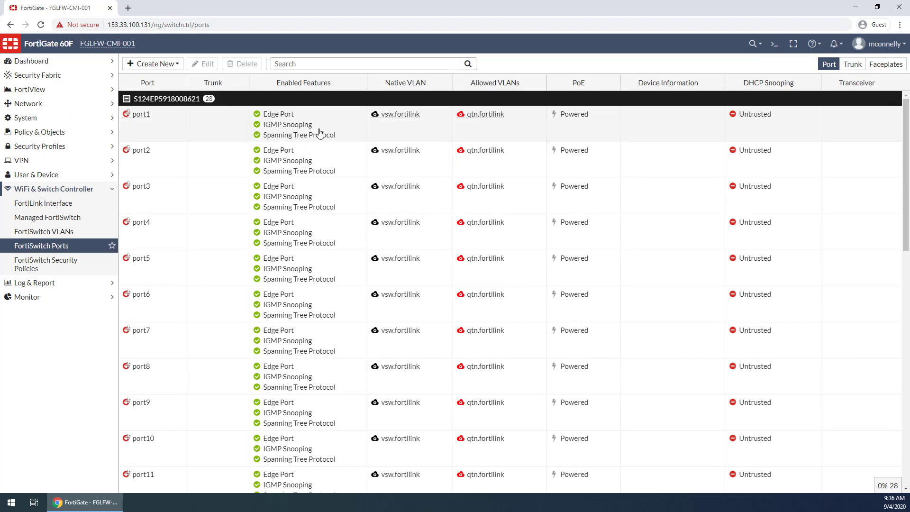
{"action": "scroll", "coordinate": [662, 328], "scroll_direction": "down", "scroll_amount": 4}
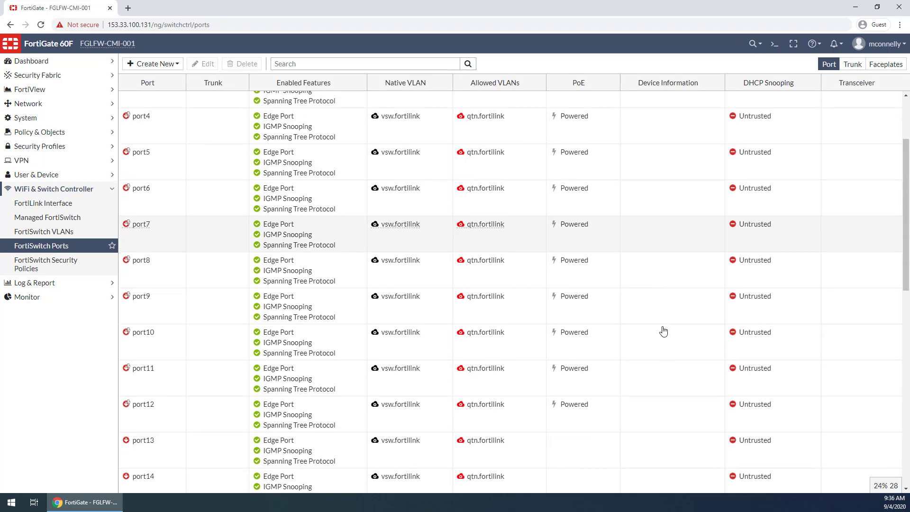
{"action": "scroll", "coordinate": [662, 337], "scroll_direction": "down", "scroll_amount": 3}
{"action": "scroll", "coordinate": [649, 339], "scroll_direction": "up", "scroll_amount": 10}
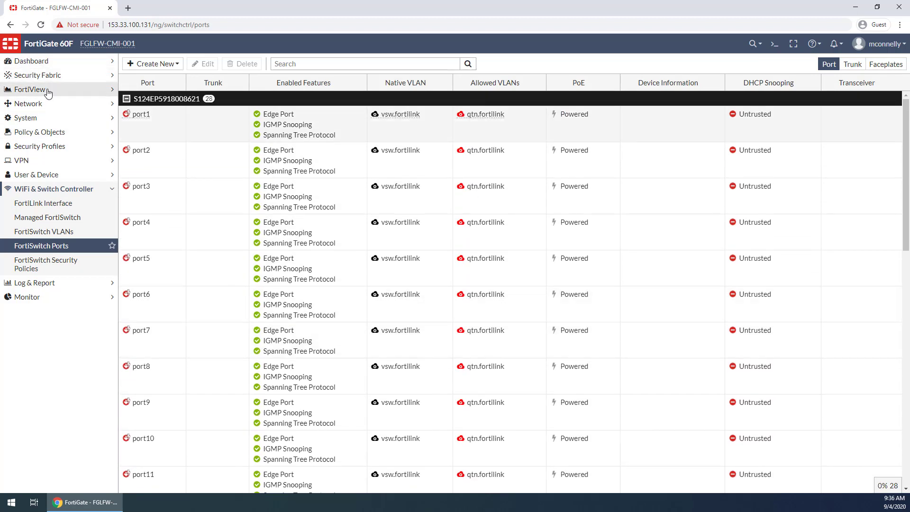
- Review the VLAN interfaces under the SEC_LAB_LAG and fortilink hardware switches in the FortiGate's network interfaces
{"action": "left_click", "coordinate": [44, 105]}
{"action": "left_click", "coordinate": [60, 117]}
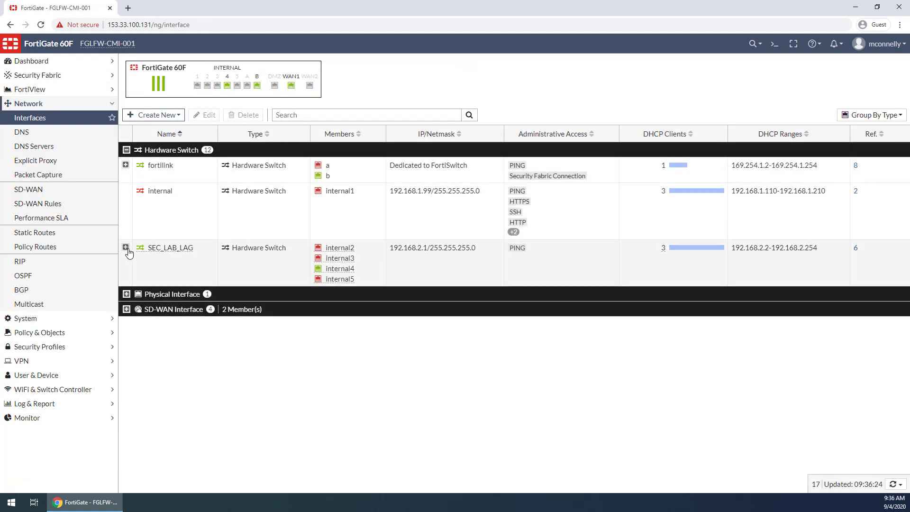
{"action": "left_click", "coordinate": [125, 248]}
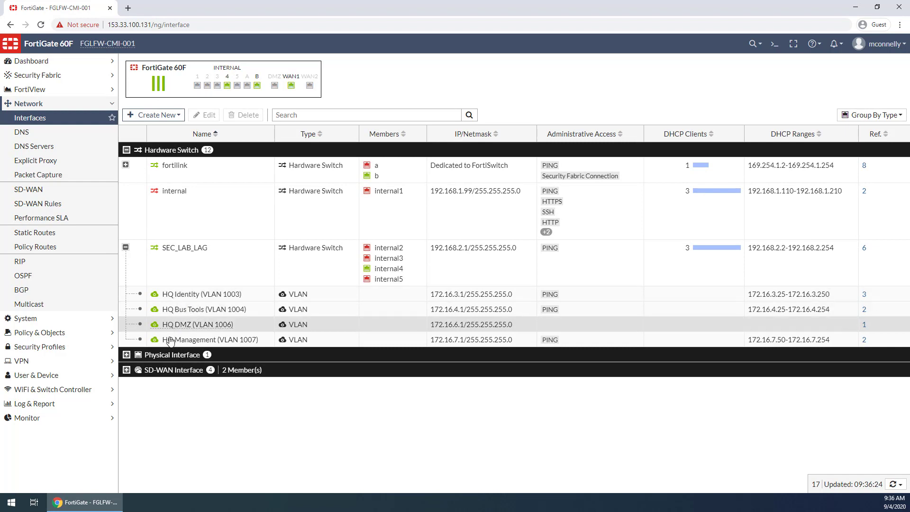
{"action": "mouse_move", "coordinate": [259, 300]}
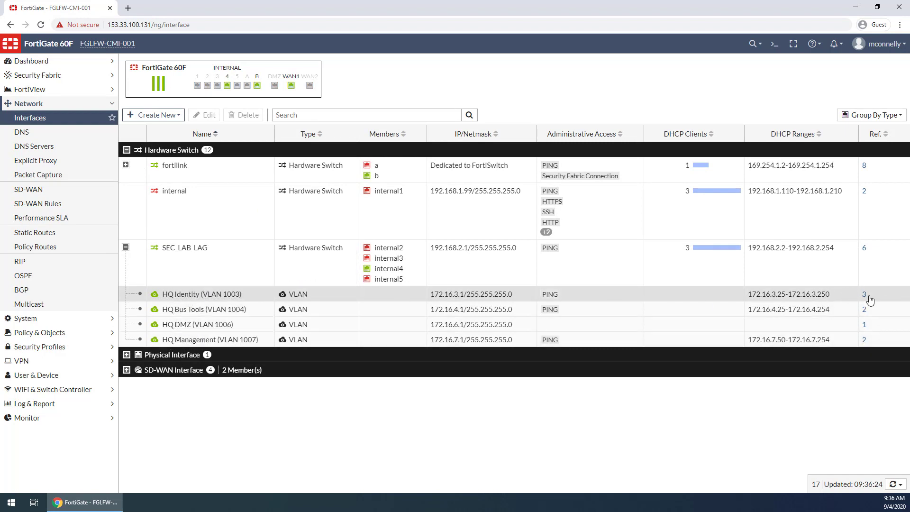
{"action": "left_click", "coordinate": [125, 166]}
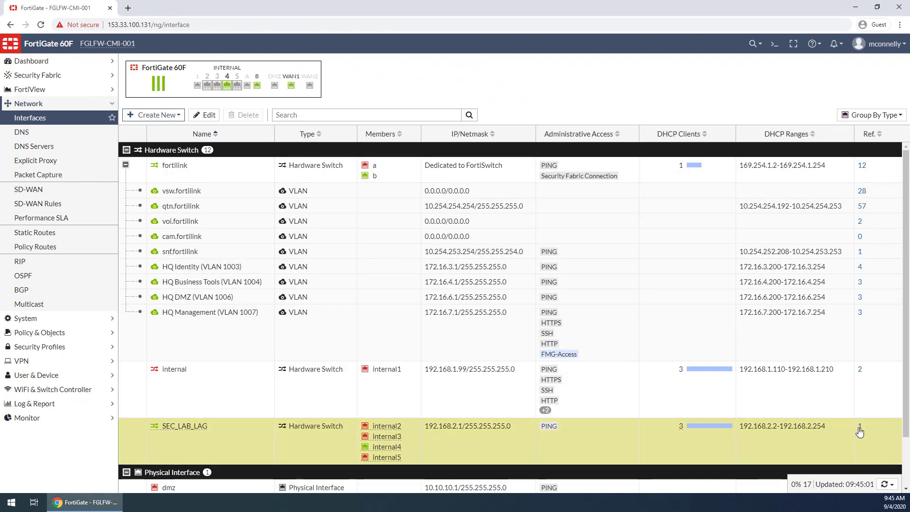
- Delete the DHCP server that references the SEC_LAB_LAG hardware switch
{"action": "left_click", "coordinate": [860, 428]}
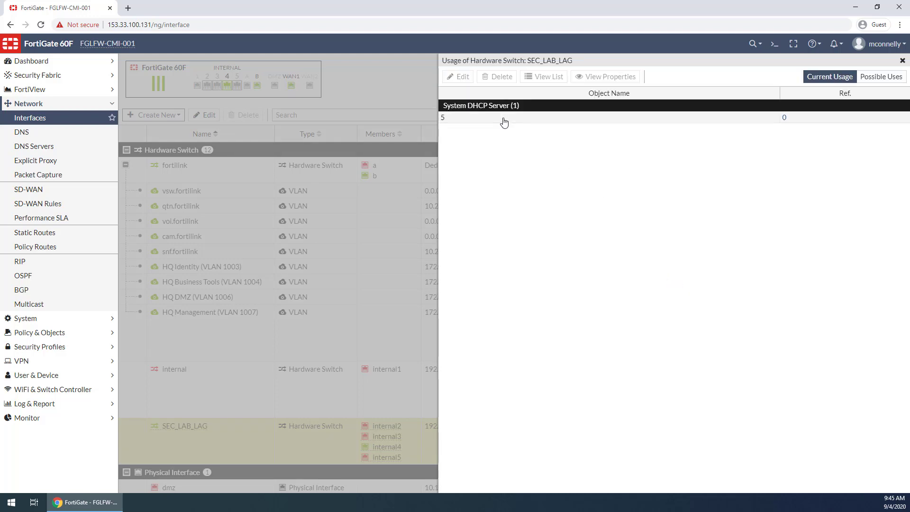
{"action": "left_click", "coordinate": [502, 119]}
{"action": "left_click", "coordinate": [496, 80]}
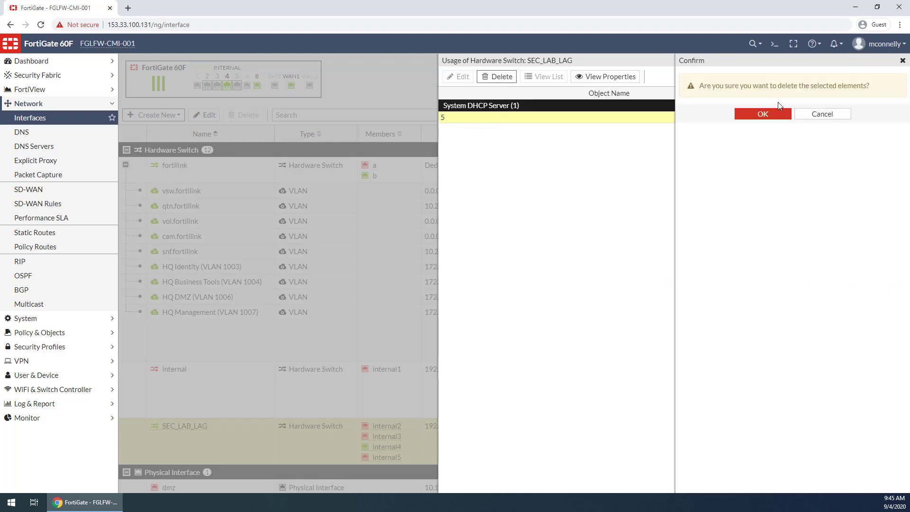
{"action": "left_click", "coordinate": [763, 115]}
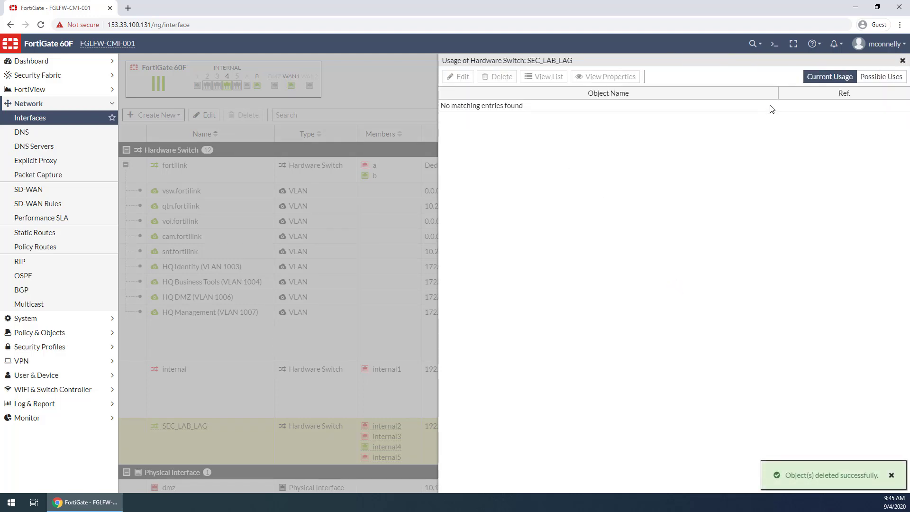
{"action": "left_click", "coordinate": [901, 61]}
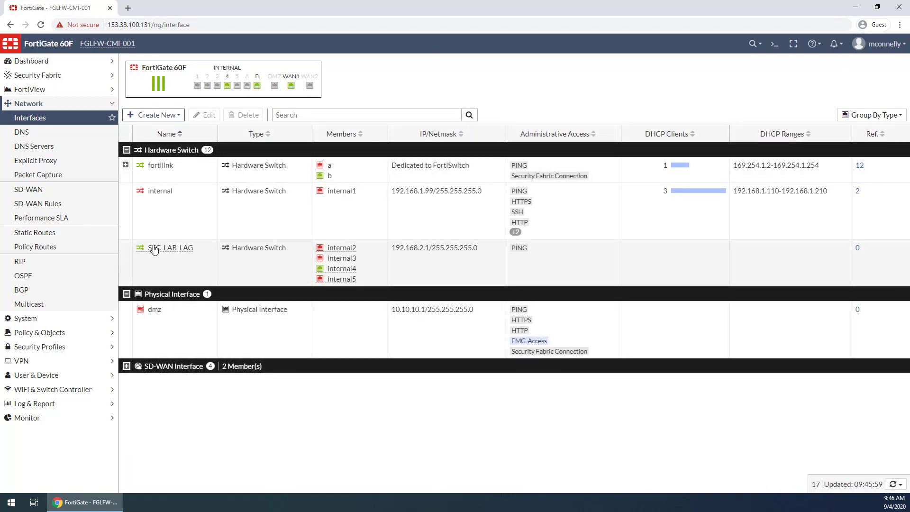
- Delete the SEC_LAB_LAG hardware switch interface
{"action": "left_click", "coordinate": [154, 249]}
{"action": "left_click", "coordinate": [243, 115]}
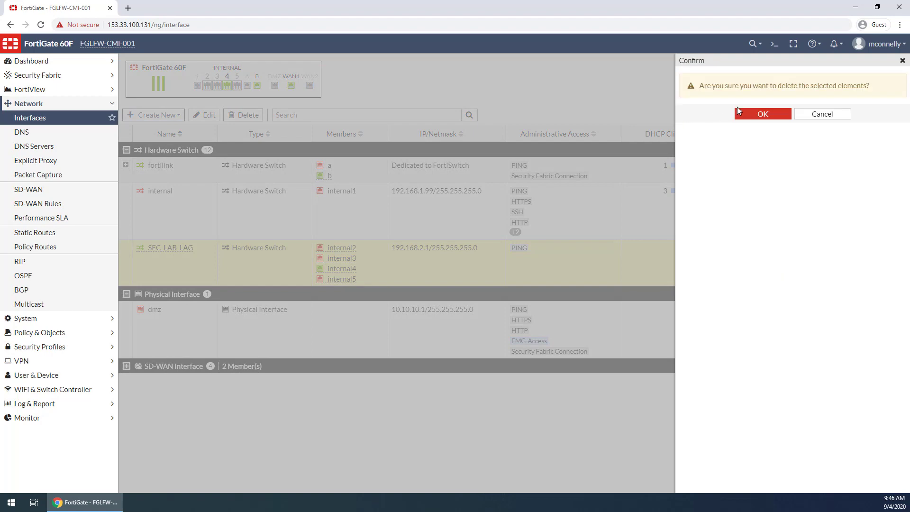
{"action": "left_click", "coordinate": [738, 112]}
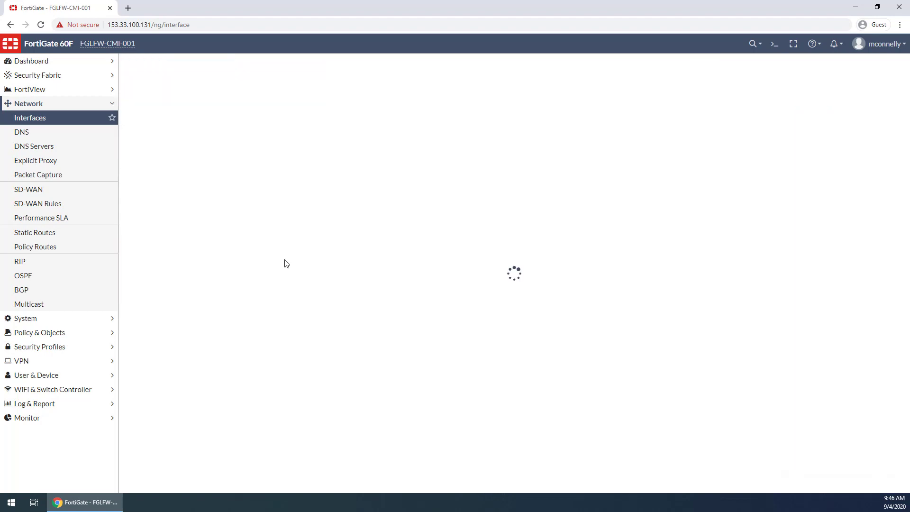
- Add internal2, internal3, internal4 and internal5 as members of the internal hardware switch and save the interface
{"action": "left_click", "coordinate": [277, 221]}
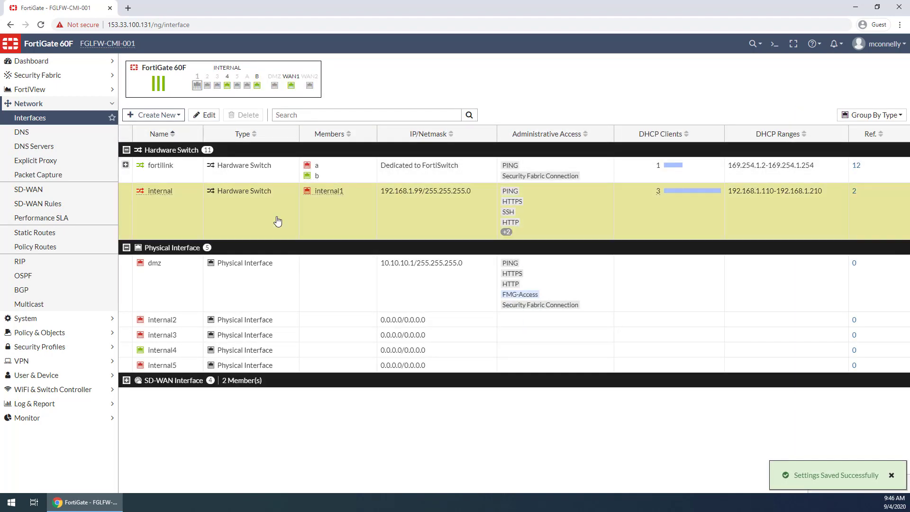
{"action": "double_click", "coordinate": [277, 222]}
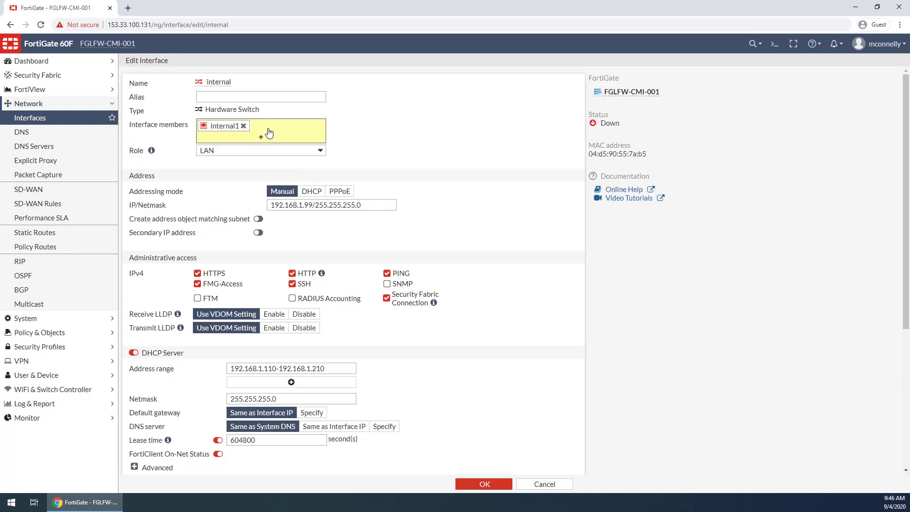
{"action": "left_click", "coordinate": [269, 132]}
{"action": "left_click", "coordinate": [489, 119]}
{"action": "left_click", "coordinate": [491, 130]}
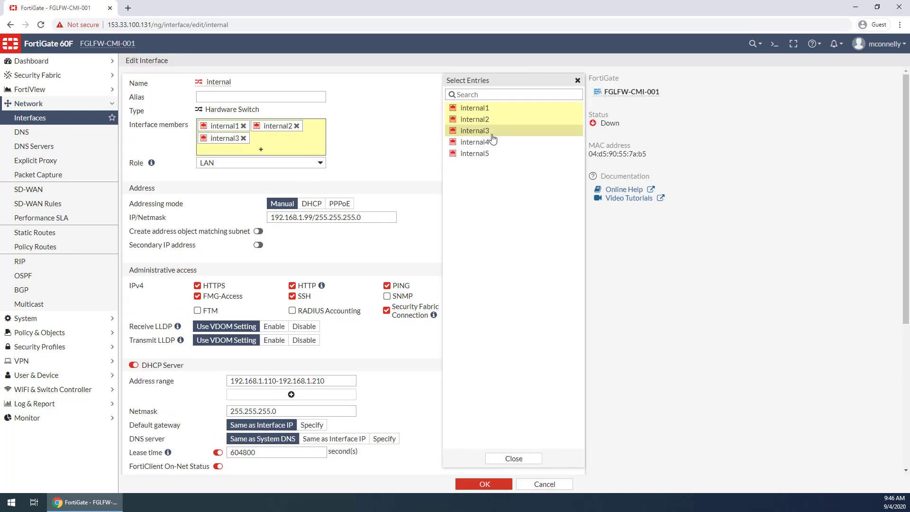
{"action": "left_click", "coordinate": [490, 142]}
{"action": "left_click", "coordinate": [488, 154]}
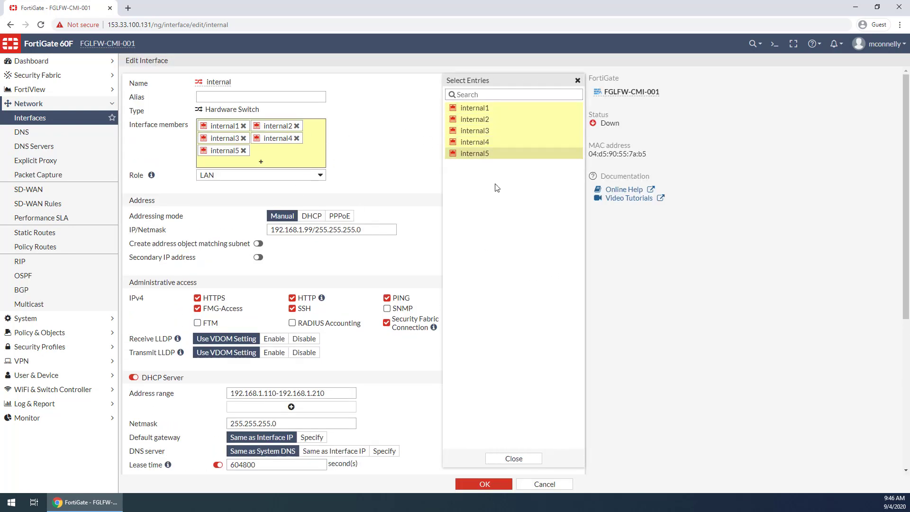
{"action": "left_click", "coordinate": [521, 456]}
{"action": "left_click", "coordinate": [484, 483]}
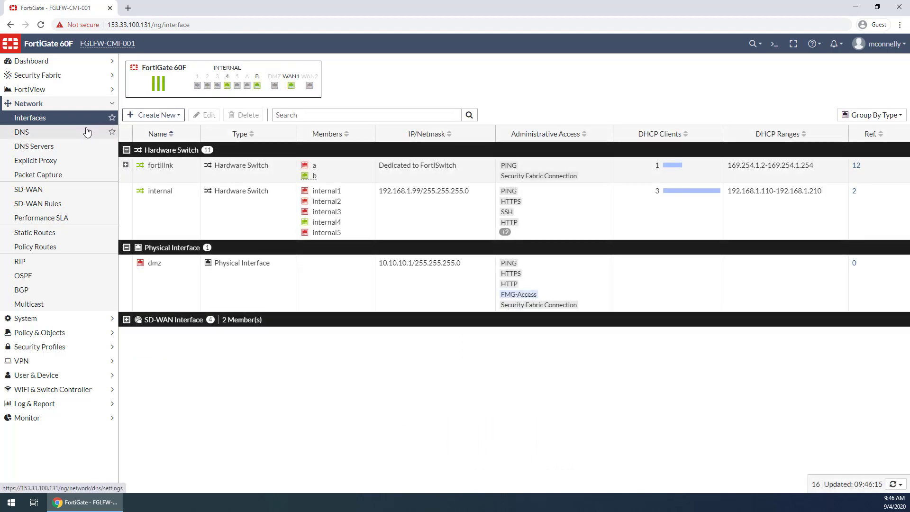
- Look through the FortiSwitch ports list, including the port24 uplink to the FortiGate
{"action": "left_click", "coordinate": [44, 389]}
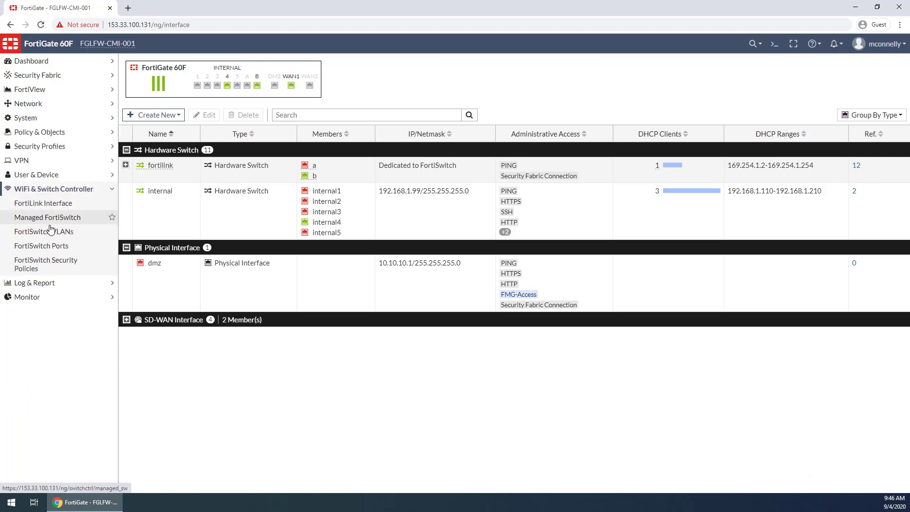
{"action": "left_click", "coordinate": [60, 246]}
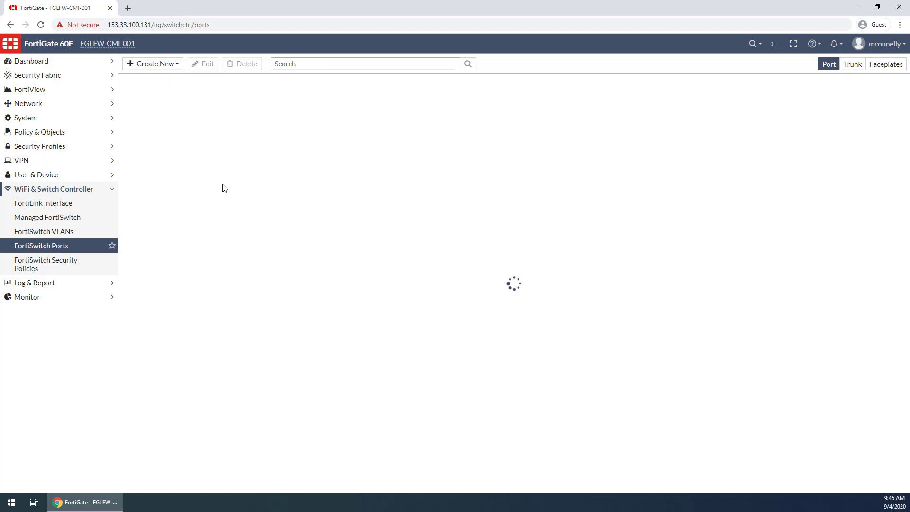
{"action": "scroll", "coordinate": [217, 237], "scroll_direction": "down", "scroll_amount": 5}
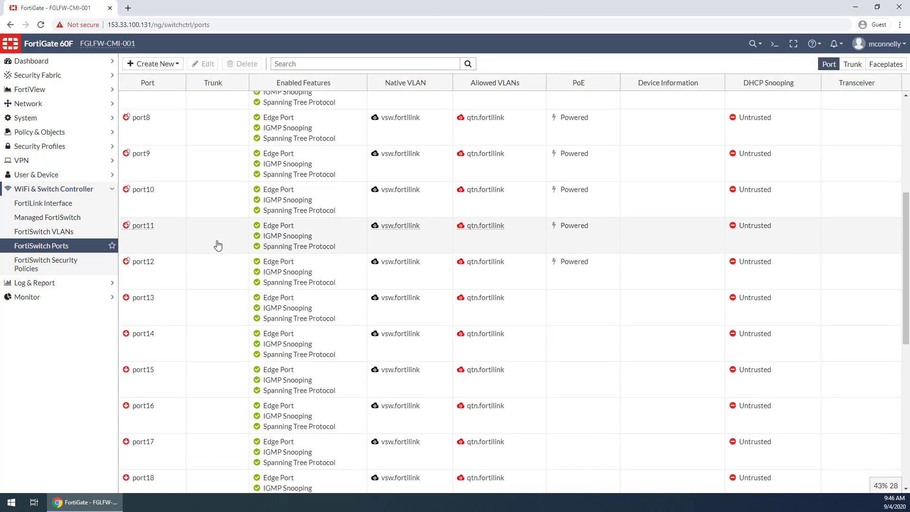
{"action": "scroll", "coordinate": [218, 244], "scroll_direction": "down", "scroll_amount": 8}
{"action": "left_click", "coordinate": [197, 339]}
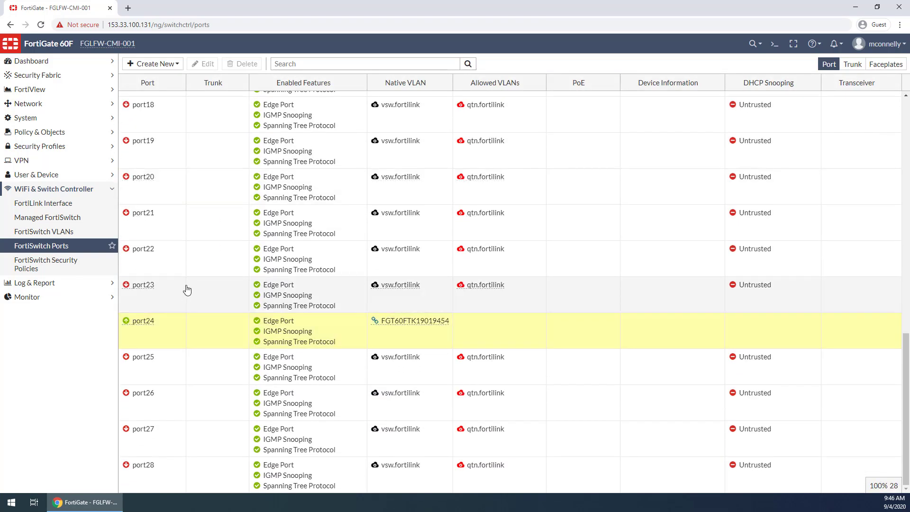
{"action": "left_click", "coordinate": [199, 226]}
{"action": "scroll", "coordinate": [200, 229], "scroll_direction": "up", "scroll_amount": 6}
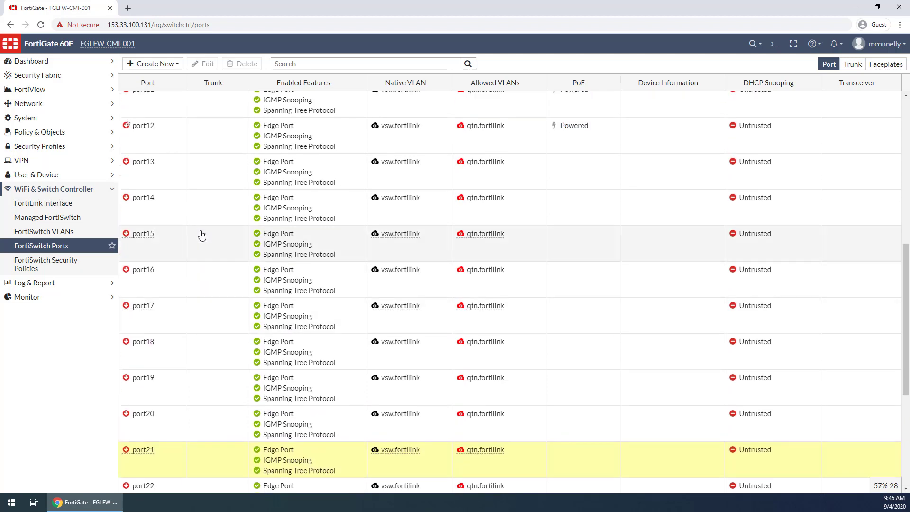
{"action": "scroll", "coordinate": [201, 234], "scroll_direction": "up", "scroll_amount": 1}
- Check which VLANs are available as port13's native VLAN, leaving the assignment as it is
{"action": "left_click", "coordinate": [200, 236]}
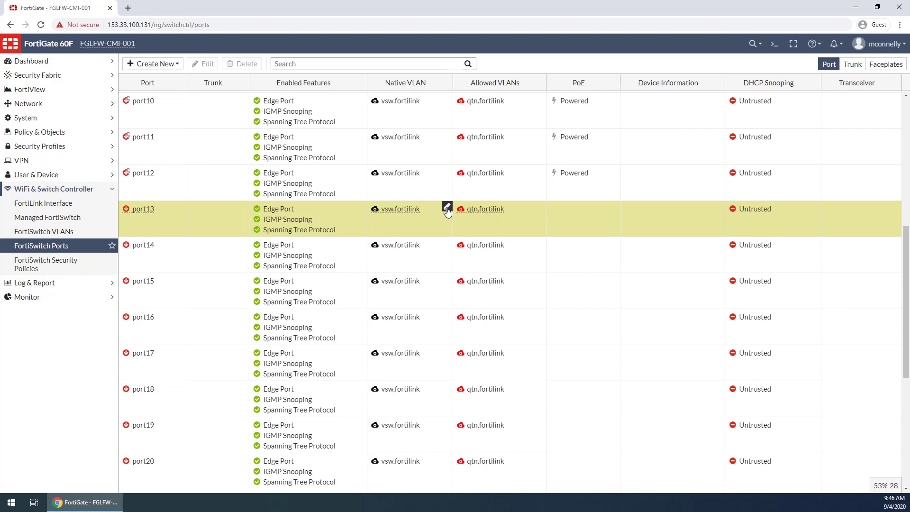
{"action": "left_click", "coordinate": [447, 207]}
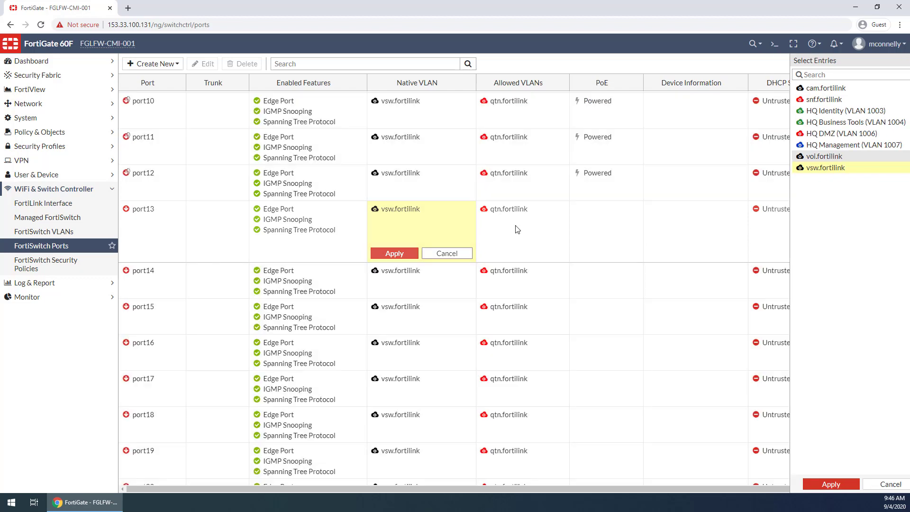
{"action": "left_click", "coordinate": [517, 229]}
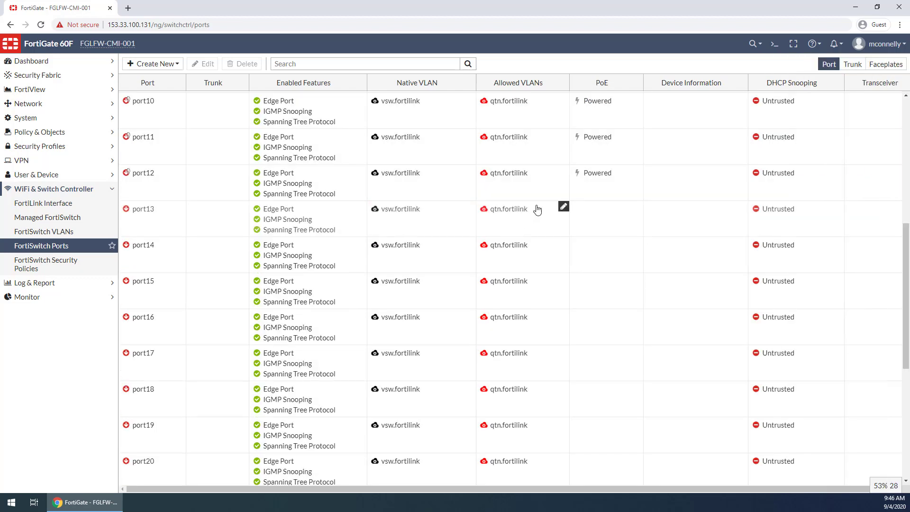
- Add HQ Identity (VLAN 1003), HQ Business Tools (VLAN 1004), HQ DMZ (VLAN 1006) and HQ Management (VLAN 1007) to port13's allowed VLANs
{"action": "left_click", "coordinate": [563, 206]}
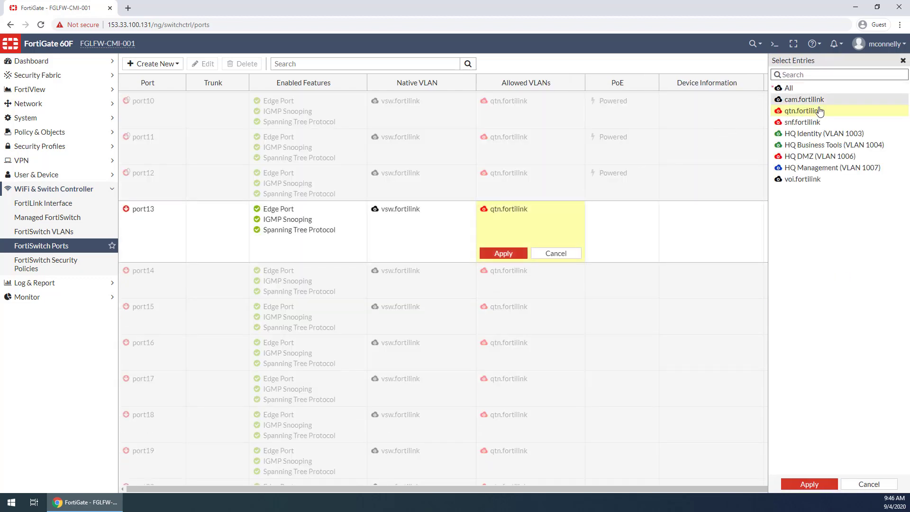
{"action": "left_click", "coordinate": [817, 134]}
{"action": "left_click", "coordinate": [814, 145]}
{"action": "left_click", "coordinate": [811, 156]}
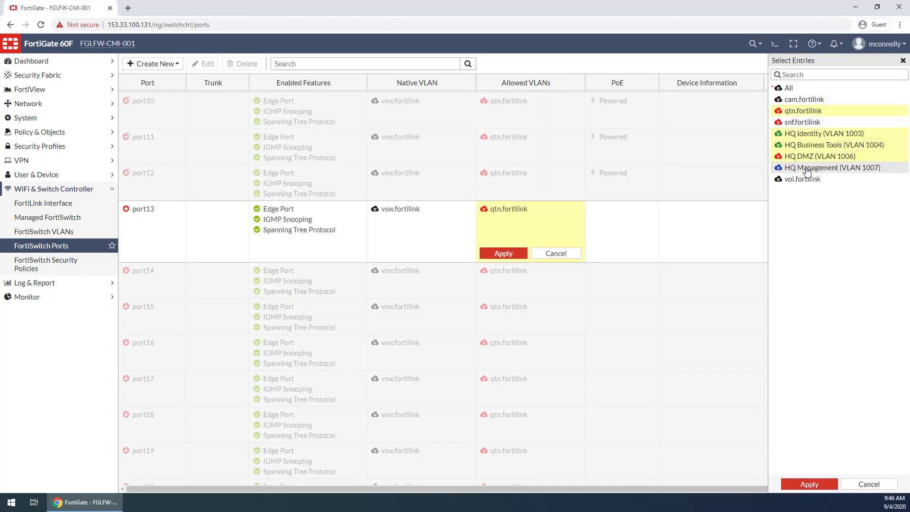
{"action": "mouse_move", "coordinate": [815, 168]}
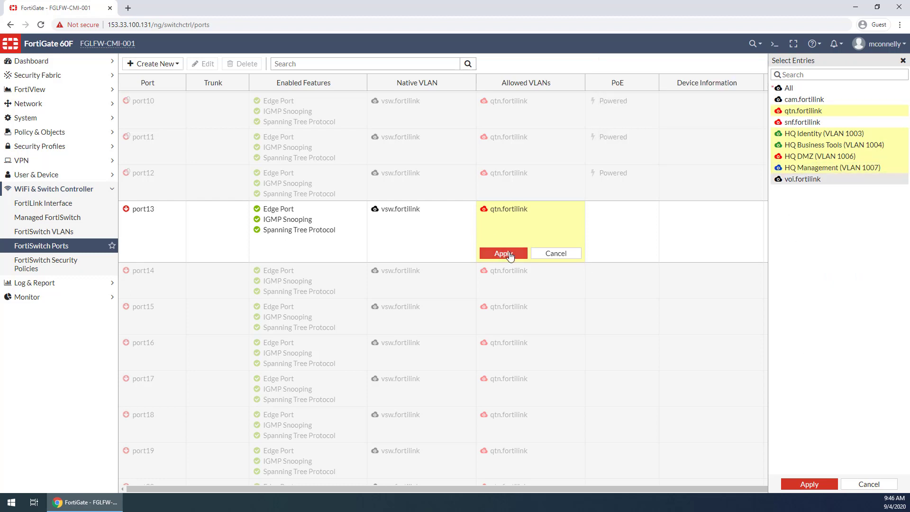
{"action": "left_click", "coordinate": [874, 169]}
{"action": "left_click", "coordinate": [510, 254]}
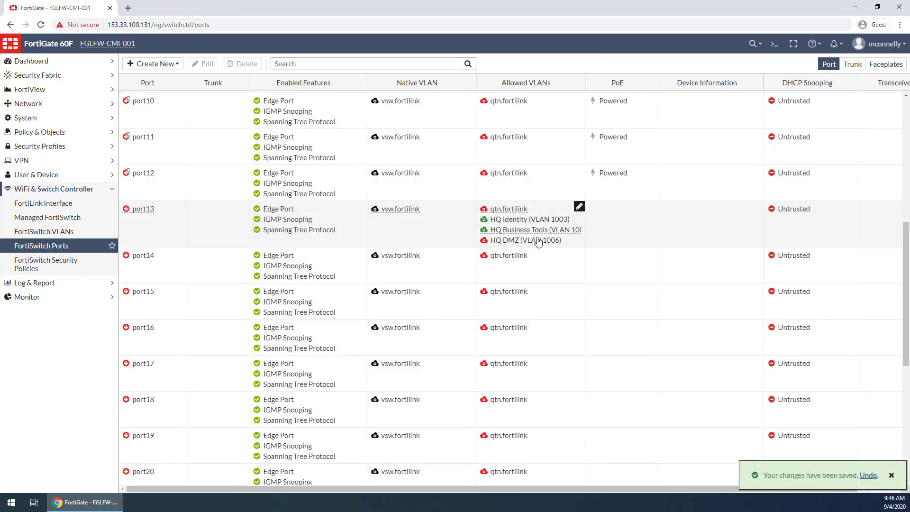
- Check port13's allowed VLANs and look over the VLAN assignments of the other FortiSwitch ports
{"action": "mouse_move", "coordinate": [507, 241]}
{"action": "scroll", "coordinate": [256, 227], "scroll_direction": "down", "scroll_amount": 6}
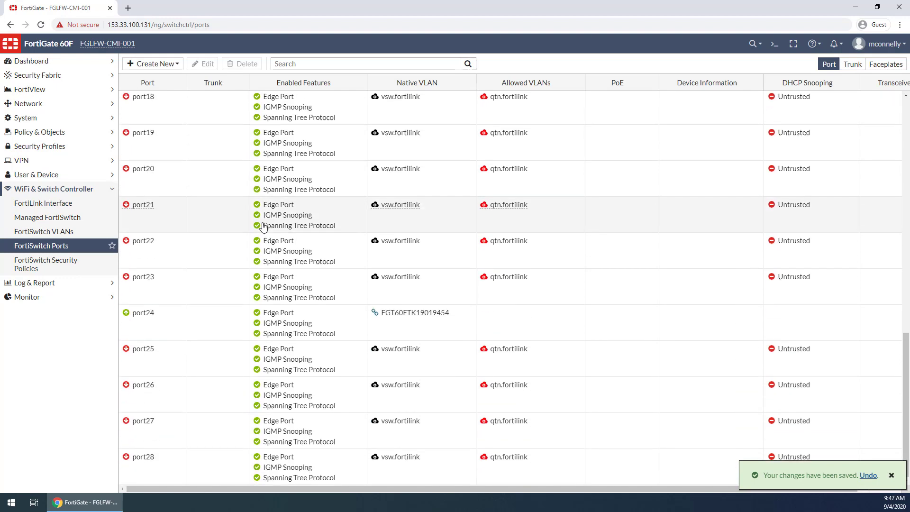
{"action": "scroll", "coordinate": [264, 227], "scroll_direction": "up", "scroll_amount": 10}
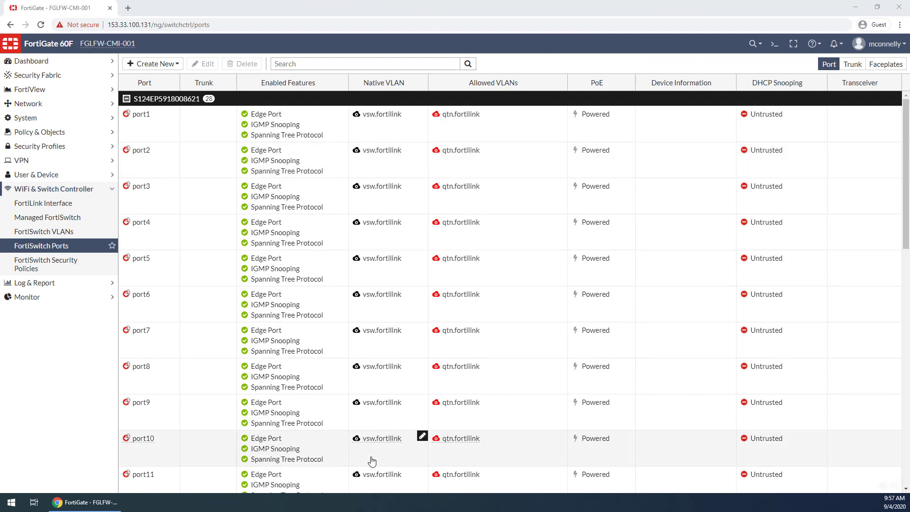
- Check port13's allowed VLANs and the devices detected on it in the FortiSwitch ports list
{"action": "scroll", "coordinate": [221, 361], "scroll_direction": "down", "scroll_amount": 6}
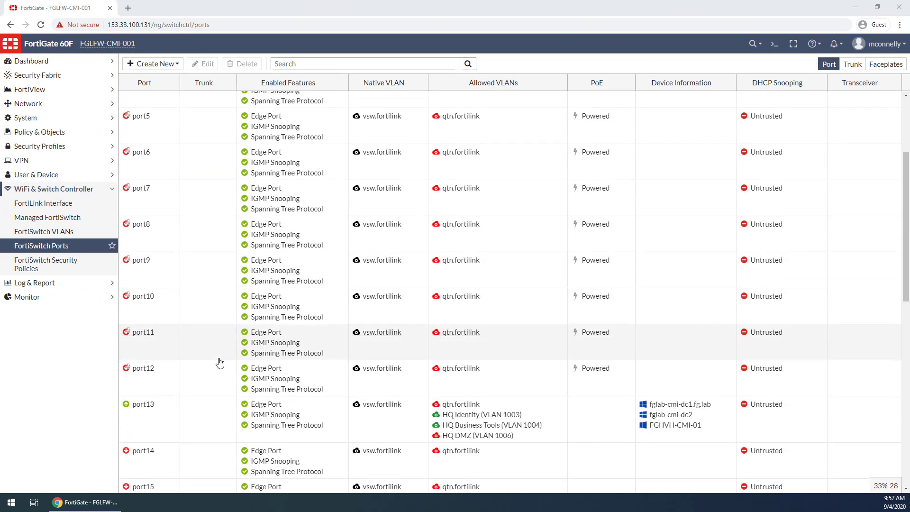
{"action": "left_click", "coordinate": [179, 292]}
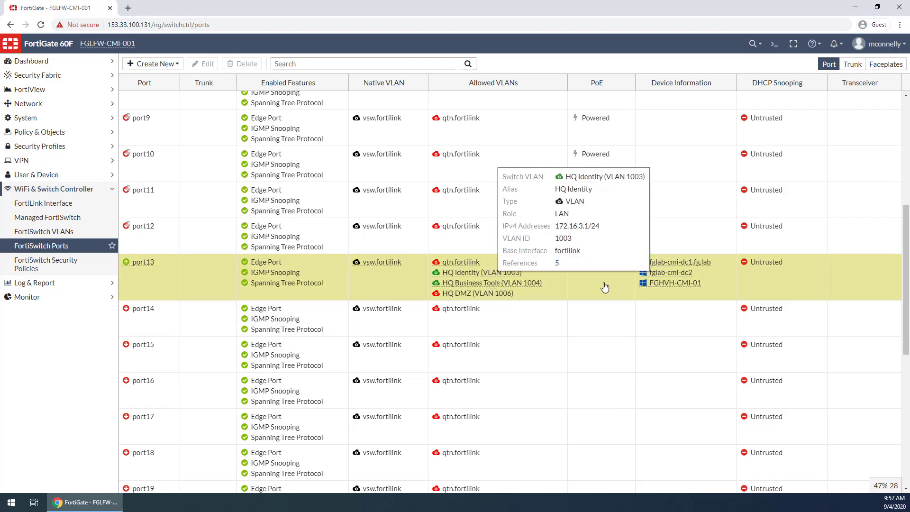
{"action": "mouse_move", "coordinate": [679, 266]}
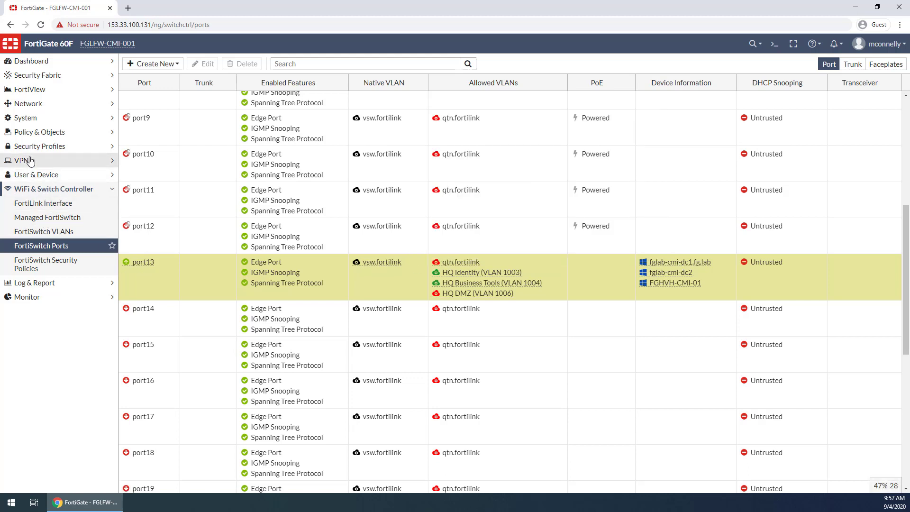
- Rename the firewall address object L3-LAB-DC1 as L3-FGLDC-CMI-001
{"action": "left_click", "coordinate": [32, 132]}
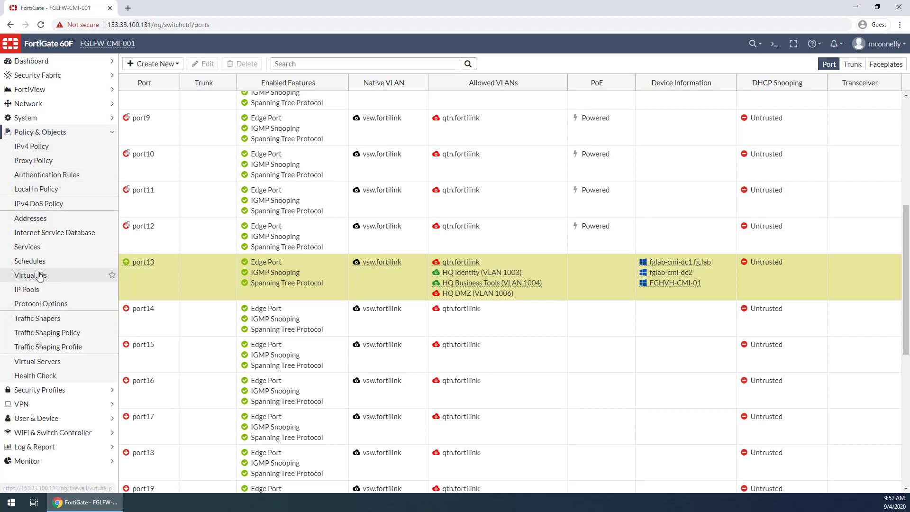
{"action": "left_click", "coordinate": [38, 218]}
{"action": "left_click", "coordinate": [139, 99]}
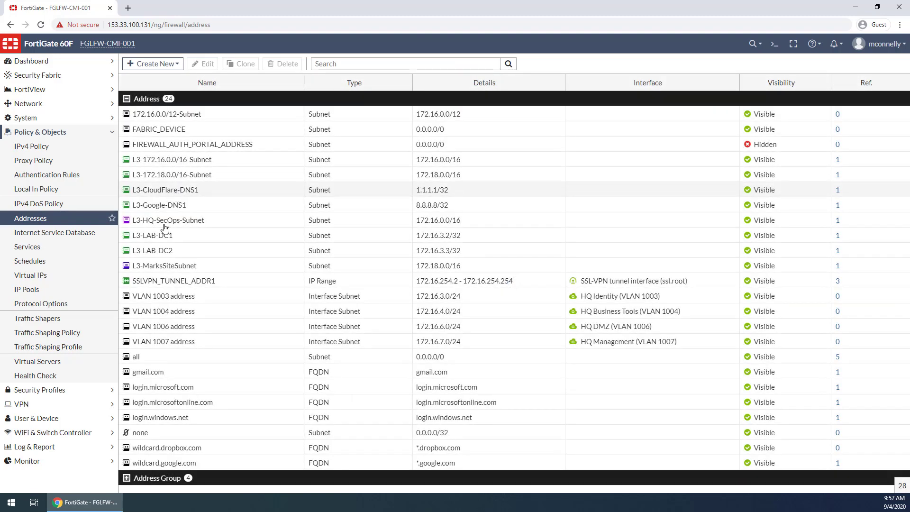
{"action": "double_click", "coordinate": [154, 235]}
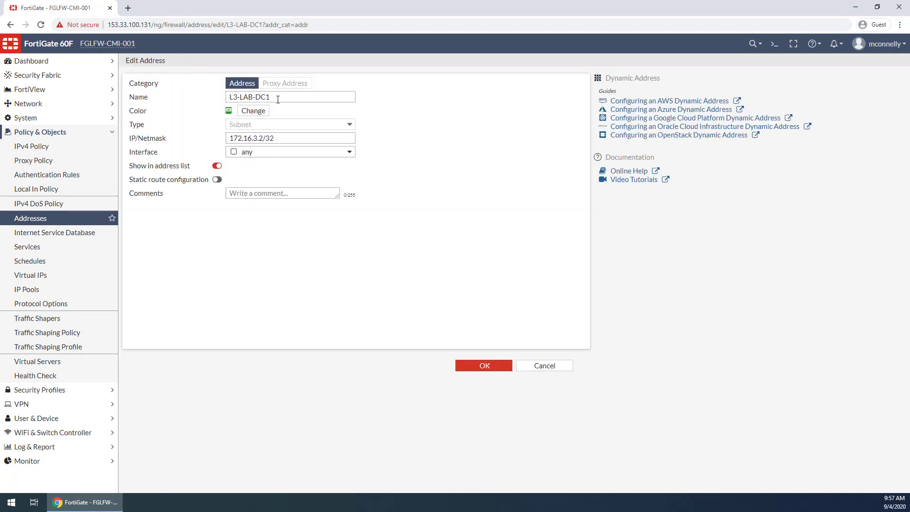
{"action": "left_click_drag", "start_coordinate": [278, 96], "coordinate": [259, 99]}
{"action": "type", "text": "-FG"}
{"action": "left_click", "coordinate": [471, 367]}
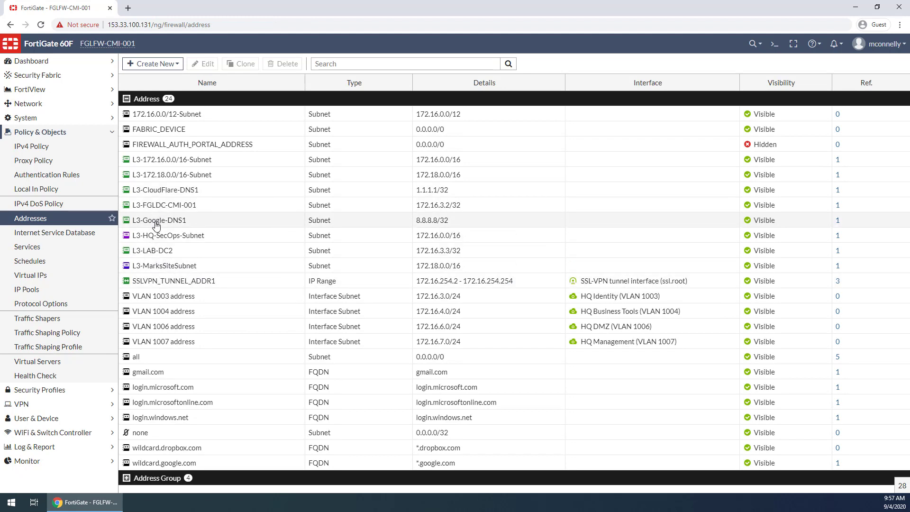
- Rename the firewall address object L3-LAB-DC2 as L3-FGLDC-CMI-002
{"action": "double_click", "coordinate": [164, 219]}
{"action": "left_click", "coordinate": [76, 218]}
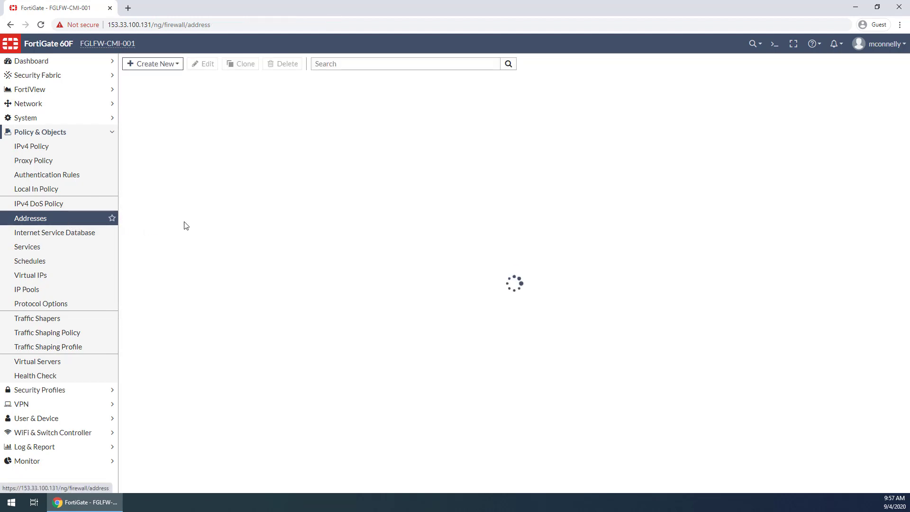
{"action": "double_click", "coordinate": [160, 246]}
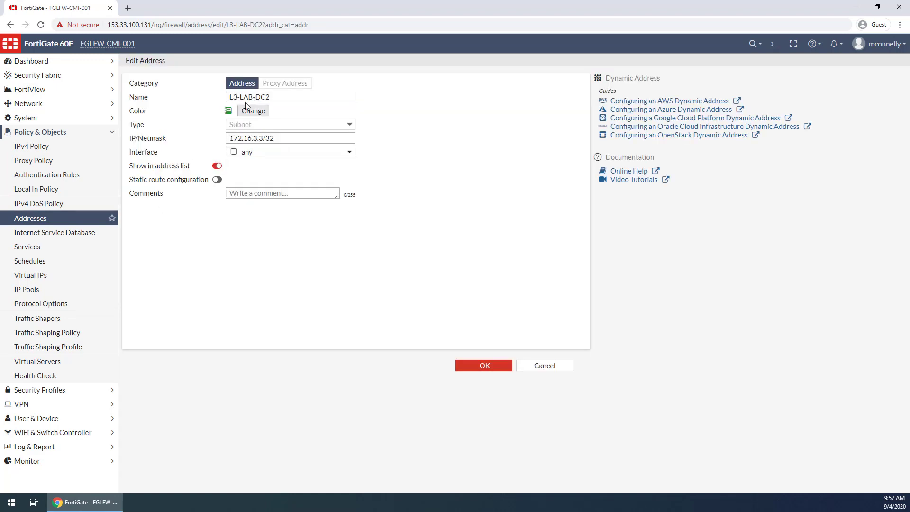
{"action": "left_click", "coordinate": [274, 95]}
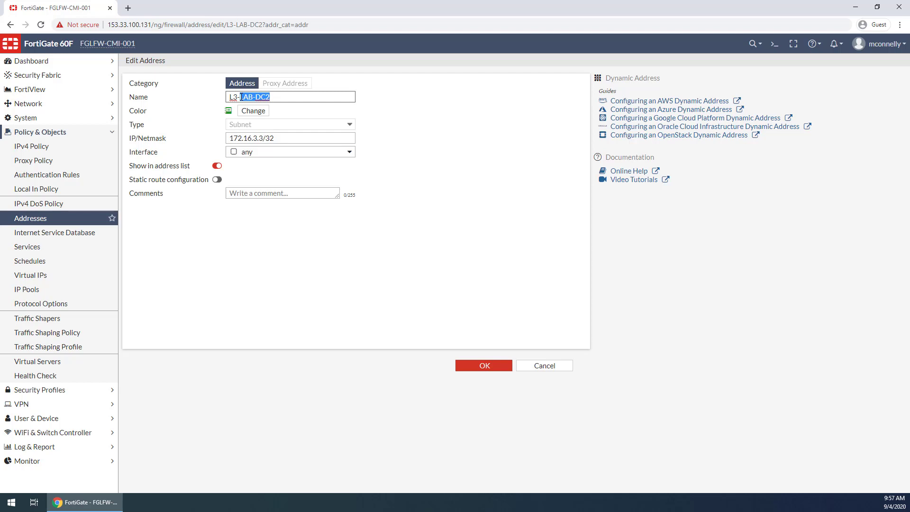
{"action": "type", "text": "FG"}
{"action": "left_click", "coordinate": [473, 366]}
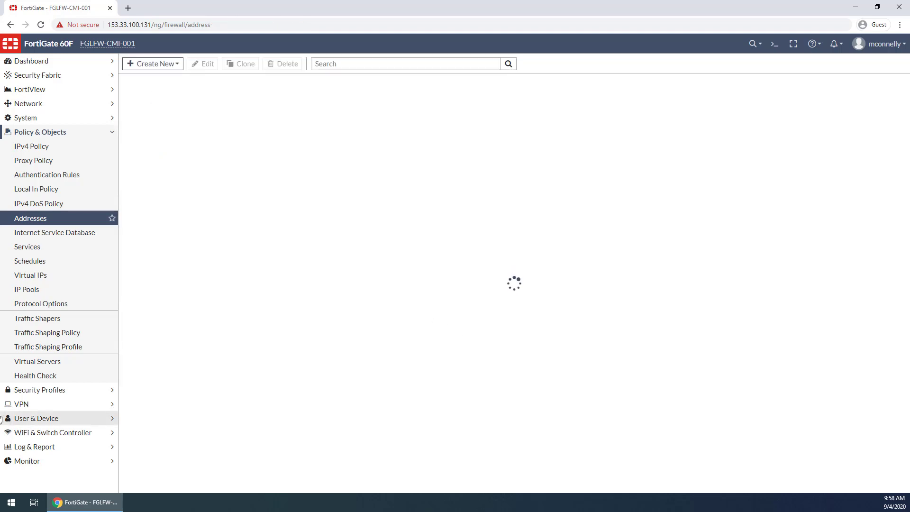
- Check the DHCP leases, and view the Microsoft devices in the device inventory
{"action": "left_click", "coordinate": [27, 460]}
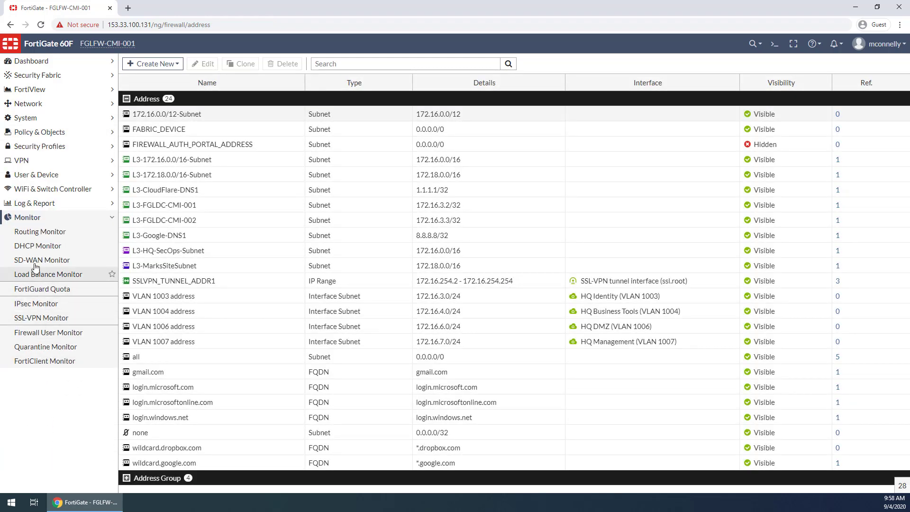
{"action": "left_click", "coordinate": [33, 248]}
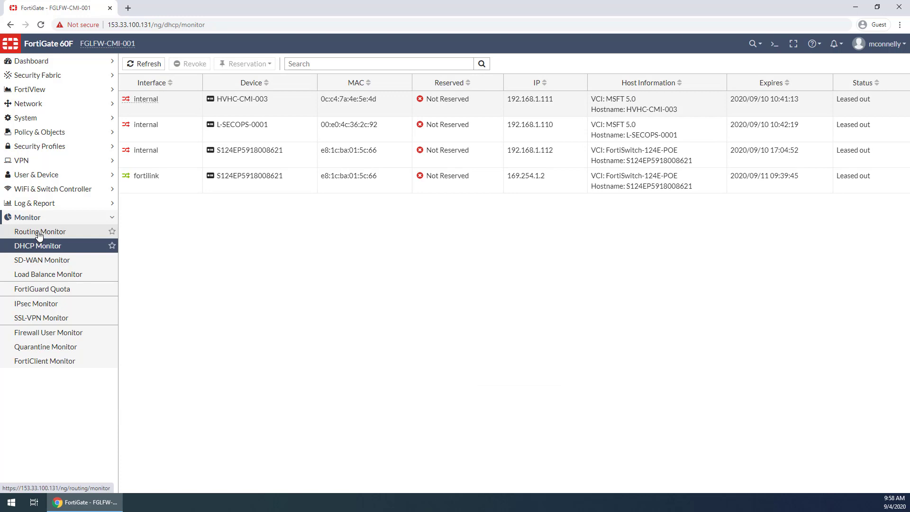
{"action": "left_click", "coordinate": [31, 204]}
{"action": "left_click", "coordinate": [31, 174]}
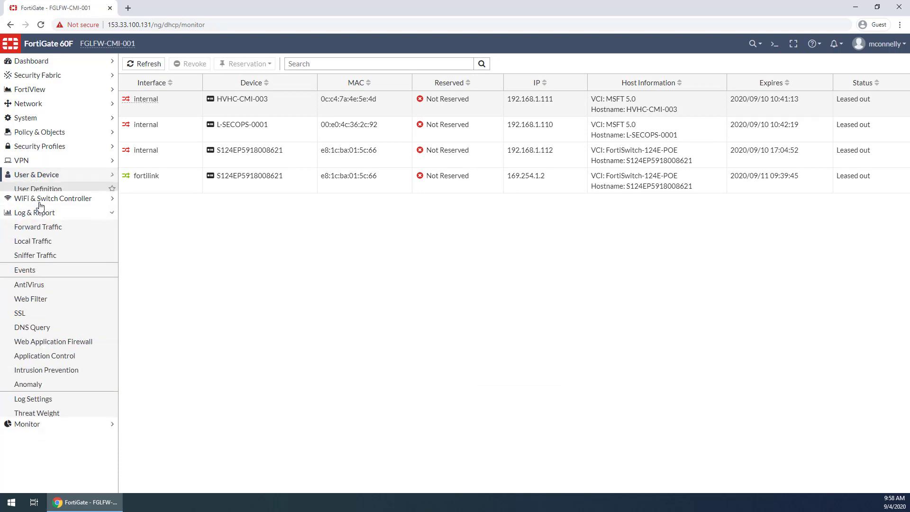
{"action": "left_click", "coordinate": [41, 231]}
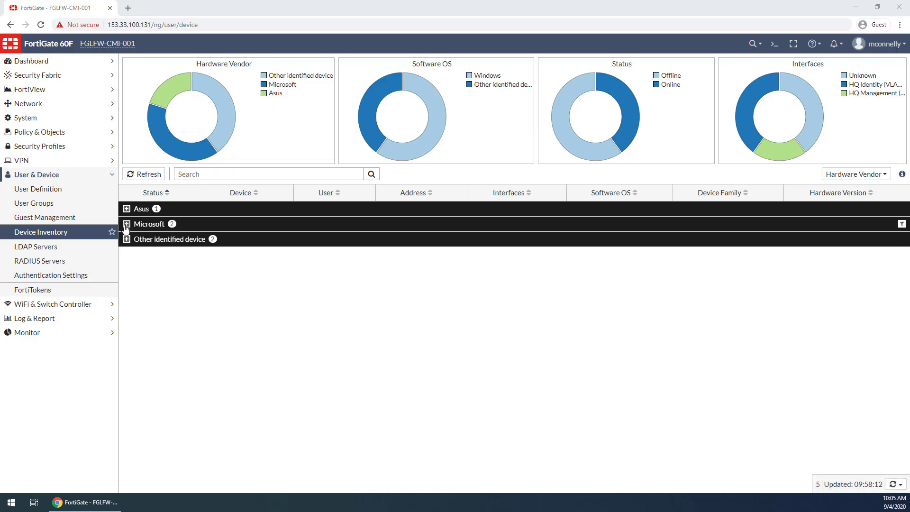
{"action": "left_click", "coordinate": [126, 224]}
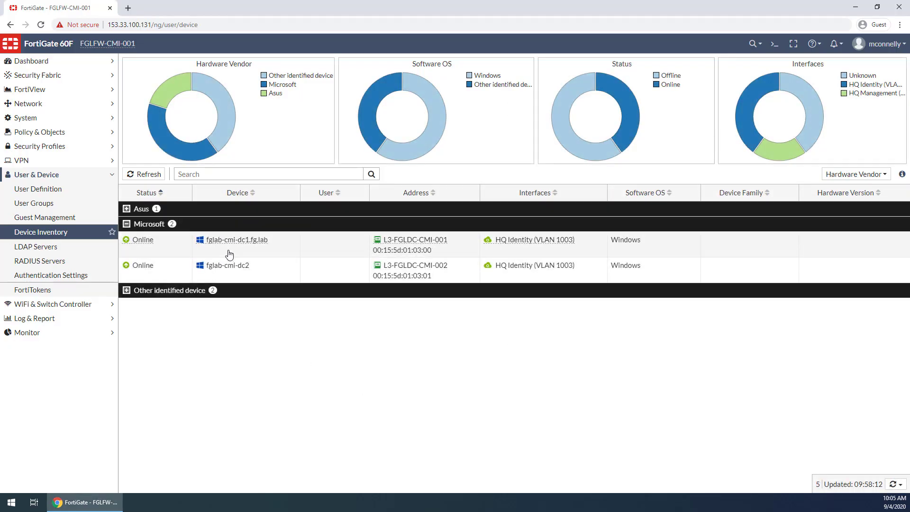
- Copy the FGLDC-CMI-001 part of the address name and start a MAC-based firewall address for the device fglab-cmi-dc1.fg.lab
{"action": "mouse_move", "coordinate": [448, 244]}
{"action": "left_mouse_down"}
{"action": "mouse_move", "coordinate": [398, 244]}
{"action": "mouse_move", "coordinate": [448, 244]}
{"action": "left_mouse_up"}
{"action": "key", "text": "ctrl+c"}
{"action": "mouse_move", "coordinate": [448, 244]}
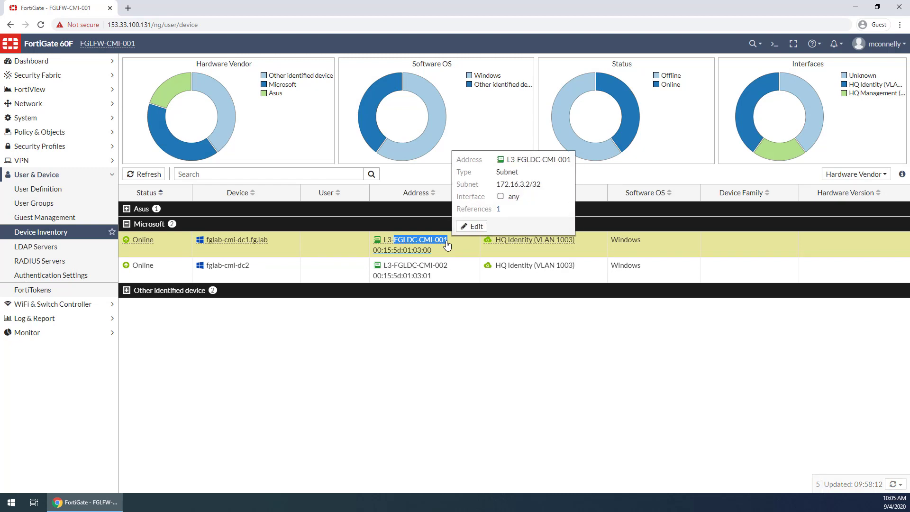
{"action": "right_click", "coordinate": [410, 242]}
{"action": "mouse_move", "coordinate": [439, 262]}
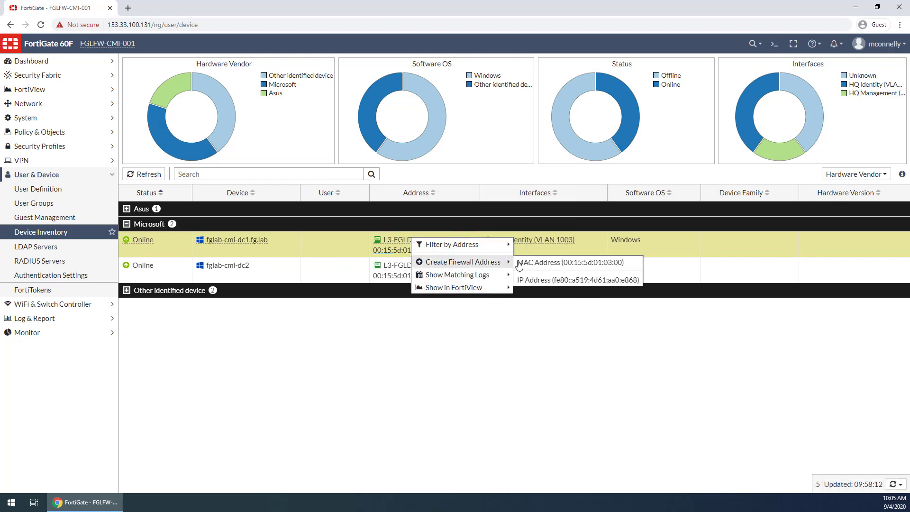
{"action": "left_click", "coordinate": [526, 260]}
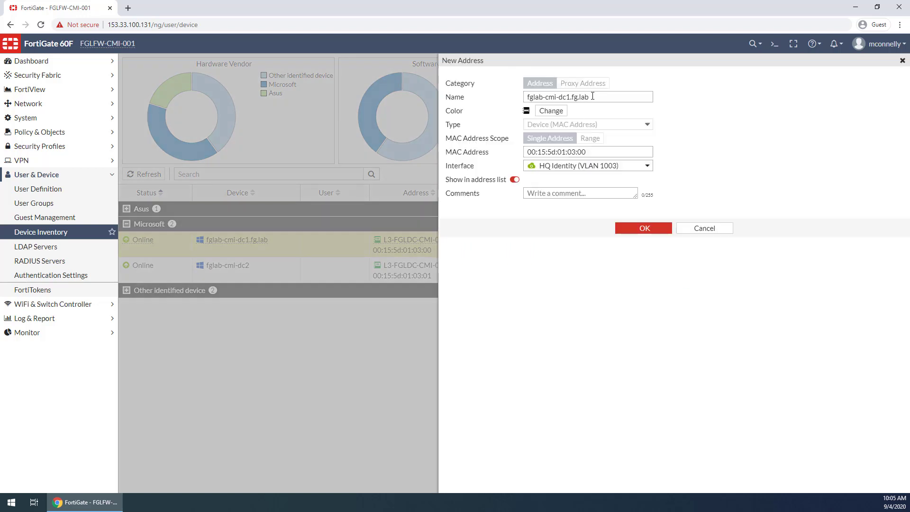
- Name the new MAC address object L2-FGLDC-CMI-001, give it a light blue color and save it
{"action": "left_click_drag", "start_coordinate": [594, 97], "coordinate": [480, 98]}
{"action": "key", "text": "ctrl+v"}
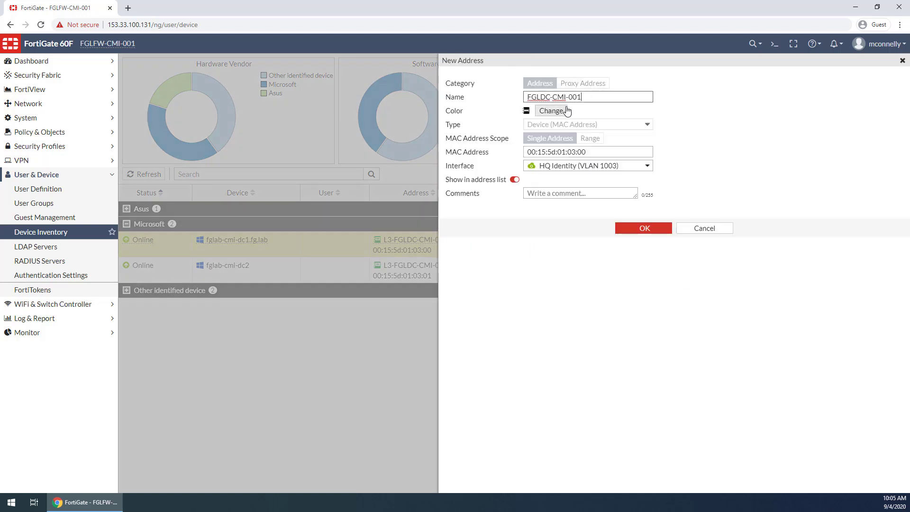
{"action": "left_click", "coordinate": [551, 111]}
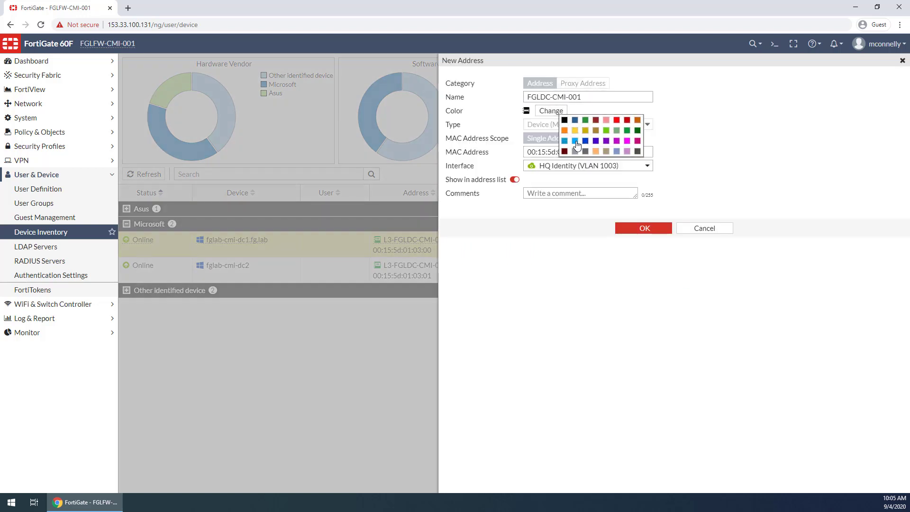
{"action": "left_click", "coordinate": [575, 141]}
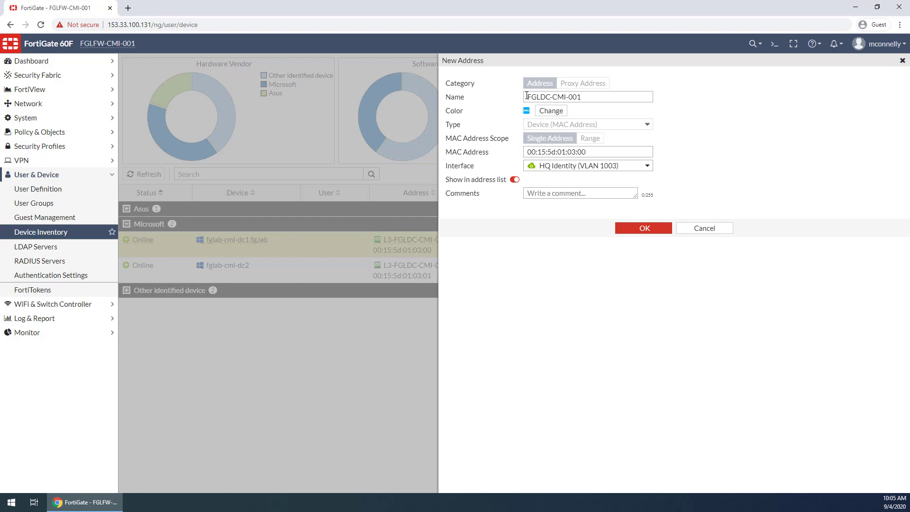
{"action": "left_click", "coordinate": [526, 97]}
{"action": "type", "text": "L2-"}
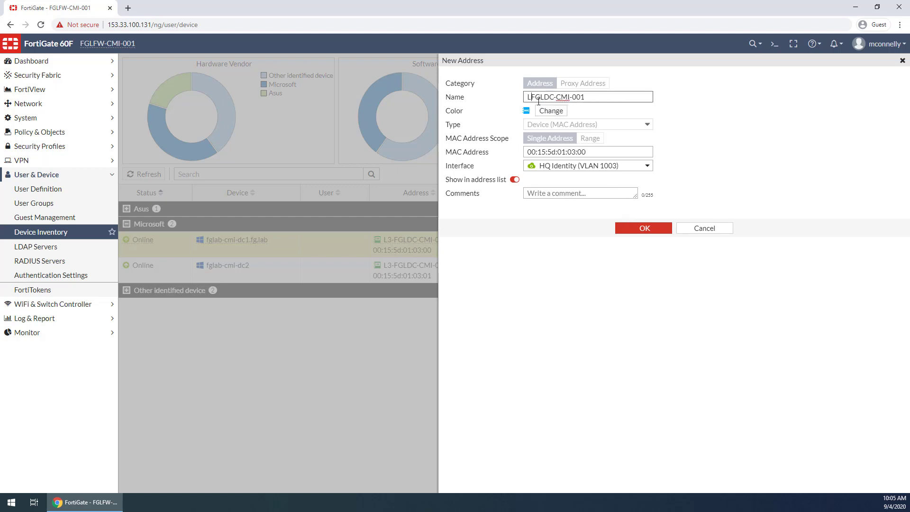
{"action": "left_click", "coordinate": [628, 229]}
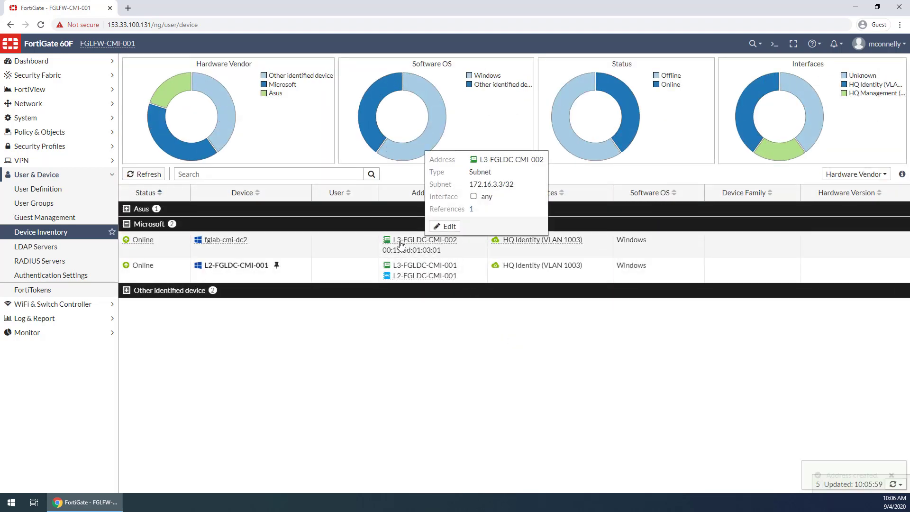
- Create a light blue MAC-based firewall address named L2-FGLDC-CMI-002 for the device fglab-cmi-dc2 on HQ Identity (VLAN 1003)
{"action": "left_click_drag", "start_coordinate": [393, 241], "coordinate": [456, 241]}
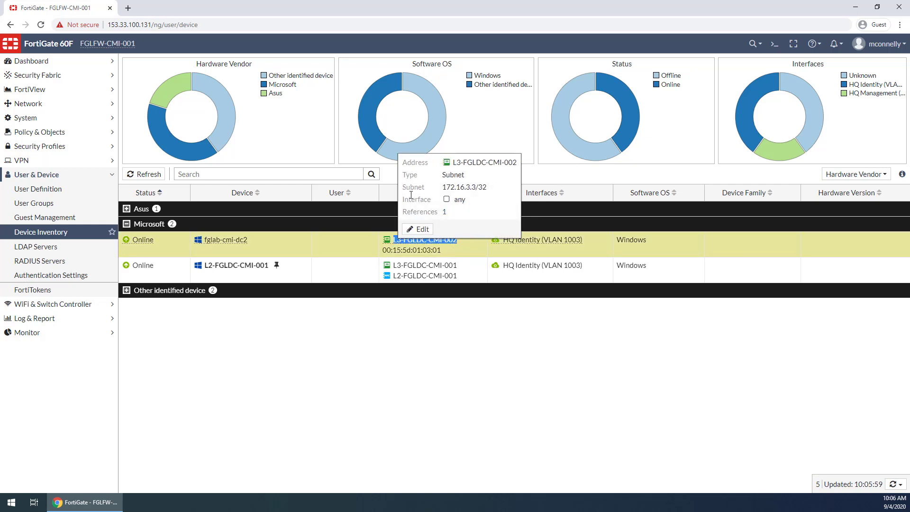
{"action": "right_click", "coordinate": [475, 252]}
{"action": "mouse_move", "coordinate": [483, 258]}
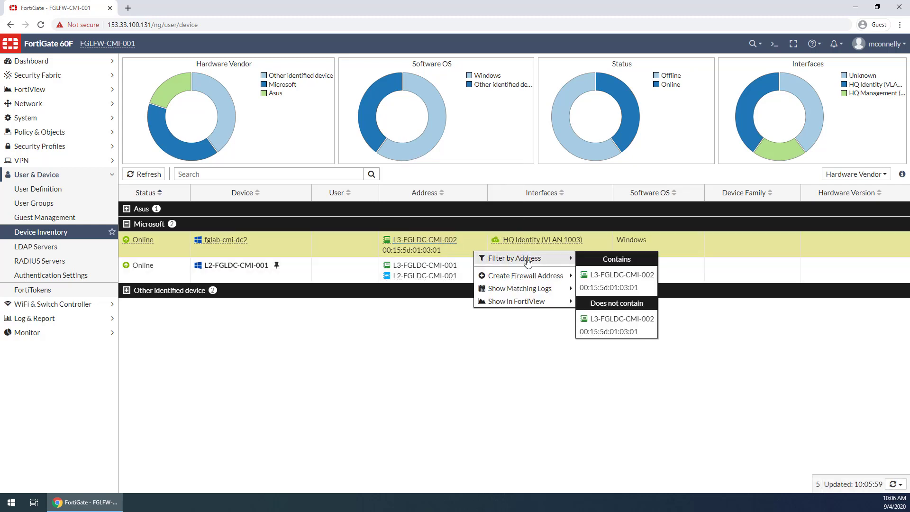
{"action": "left_click", "coordinate": [616, 275]}
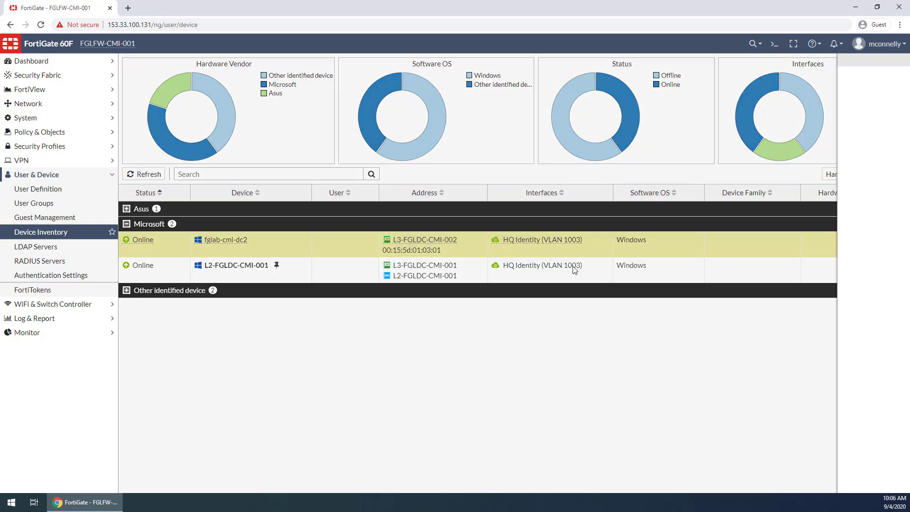
{"action": "left_click_drag", "start_coordinate": [584, 93], "coordinate": [513, 100]}
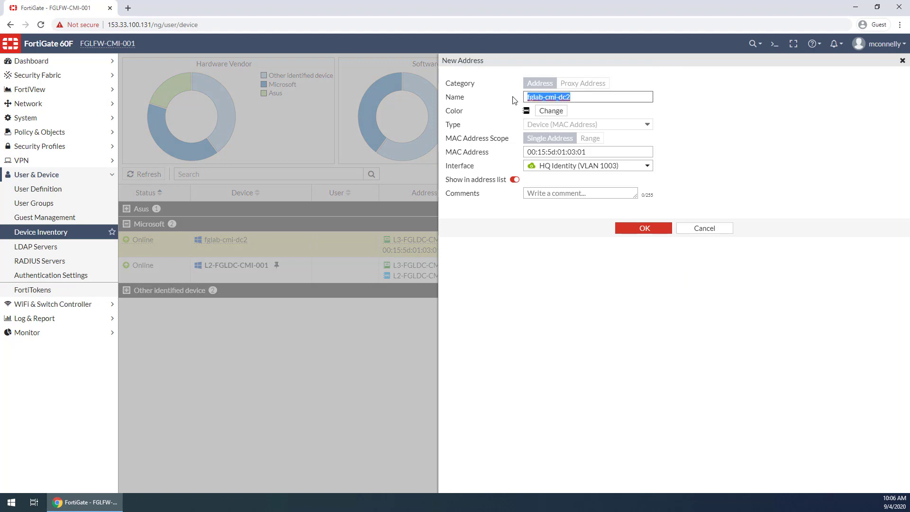
{"action": "key", "text": "ctrl+v"}
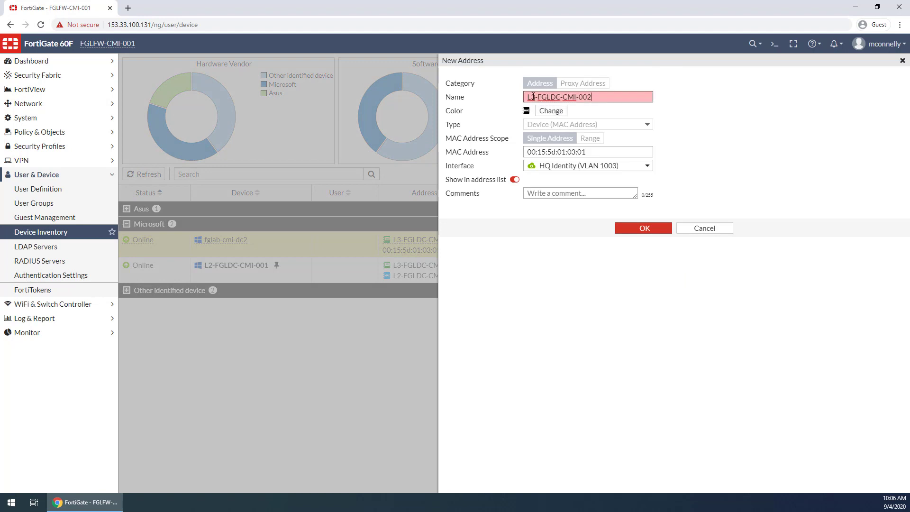
{"action": "type", "text": "2"}
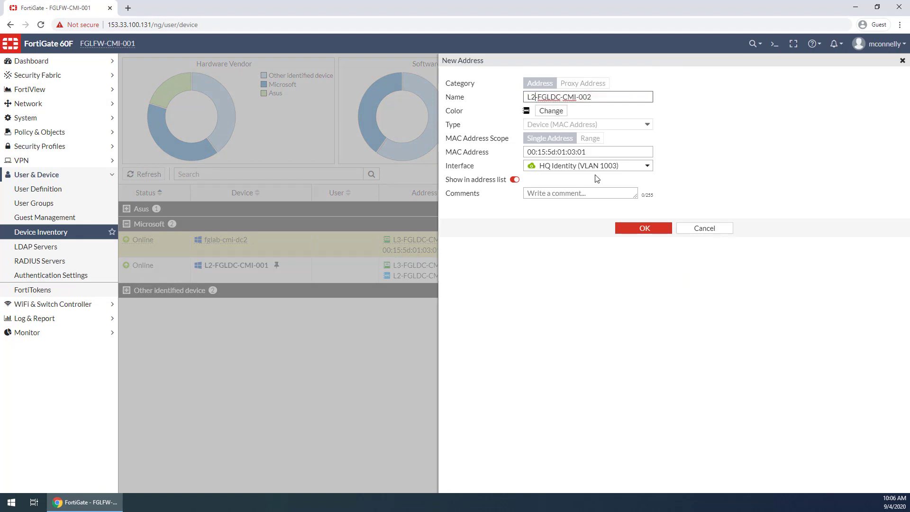
{"action": "left_click", "coordinate": [555, 113]}
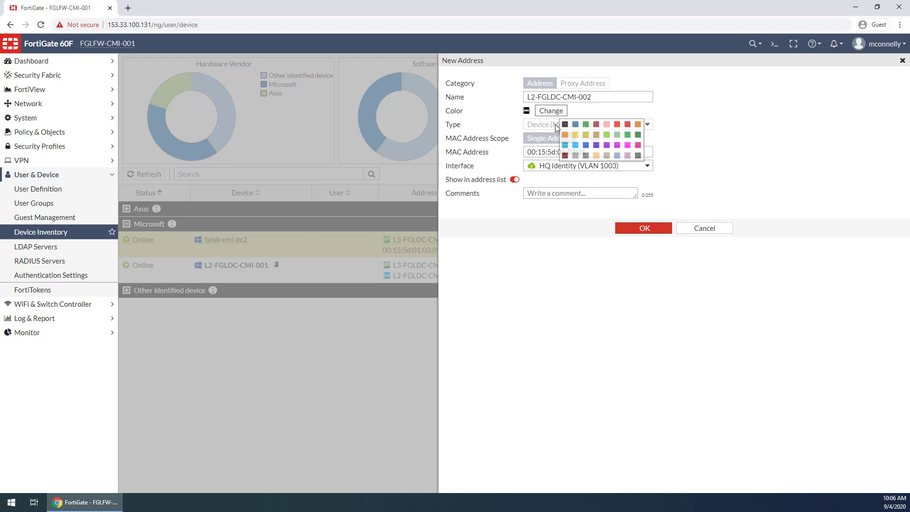
{"action": "left_click", "coordinate": [573, 145]}
{"action": "left_click", "coordinate": [636, 228]}
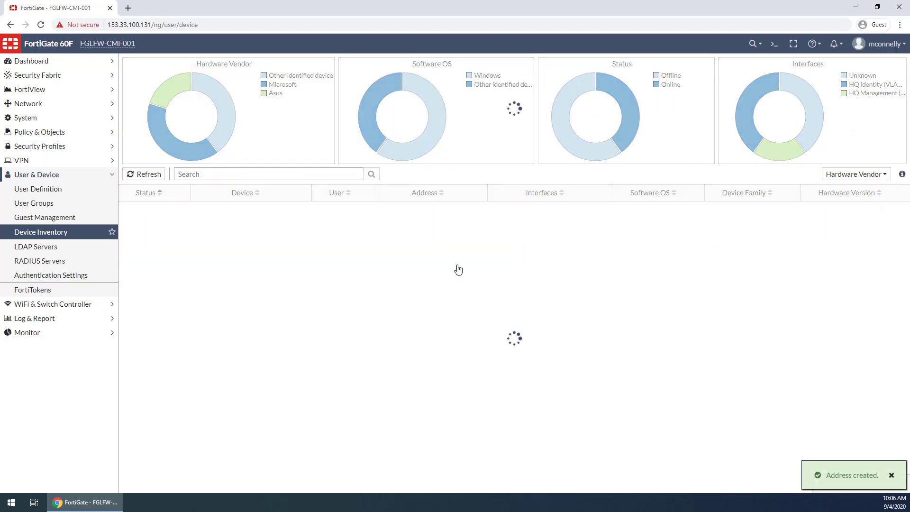
- Change the color of the L3-FGLDC-CMI-001 address object to dark blue and save it
{"action": "mouse_move", "coordinate": [417, 241]}
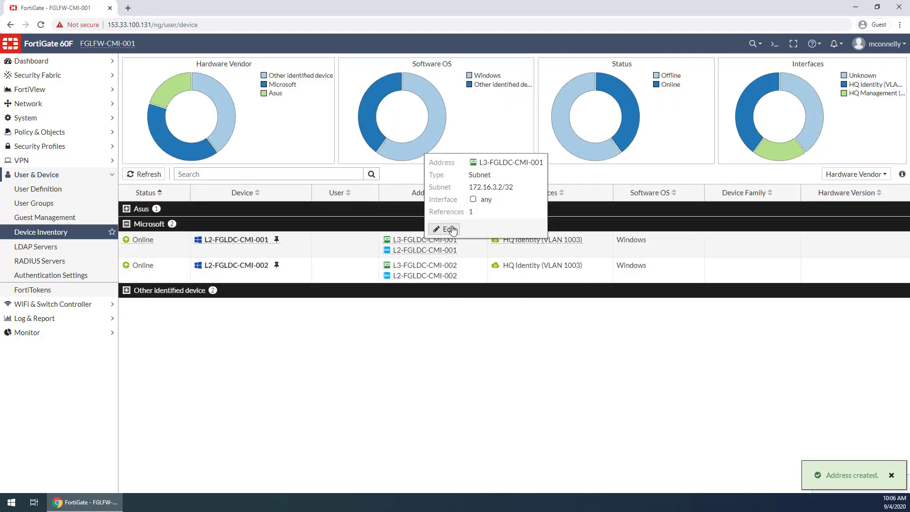
{"action": "left_click", "coordinate": [449, 229]}
{"action": "left_click", "coordinate": [569, 111]}
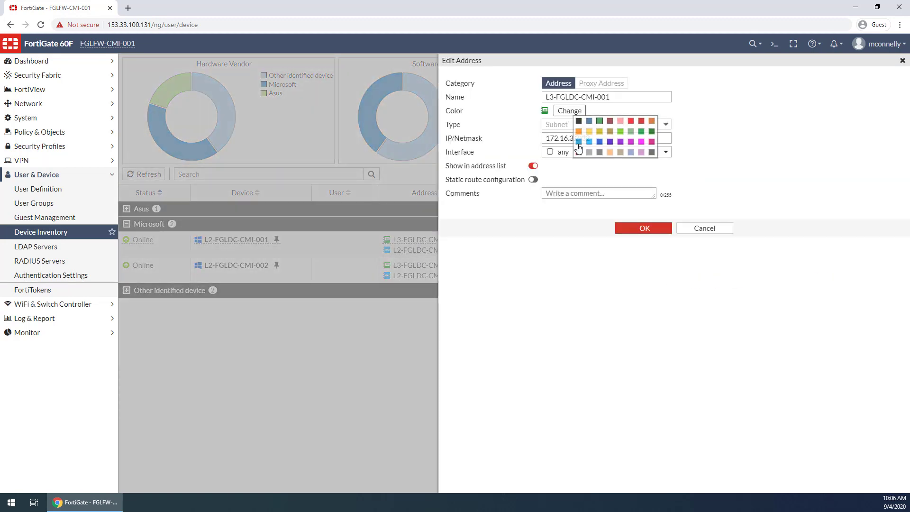
{"action": "left_click", "coordinate": [598, 142]}
{"action": "left_click", "coordinate": [643, 228]}
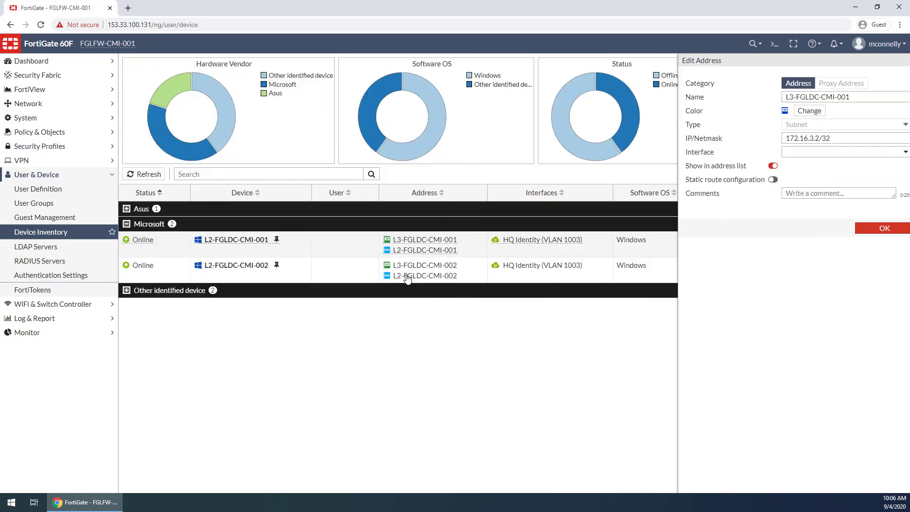
- Change the color of the L3-FGLDC-CMI-002 address object to dark blue and save it
{"action": "mouse_move", "coordinate": [405, 269]}
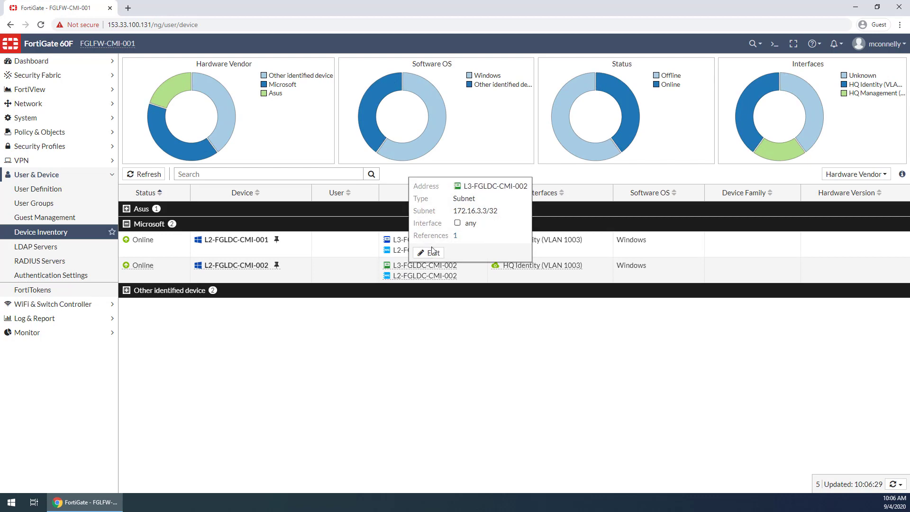
{"action": "left_click", "coordinate": [435, 252]}
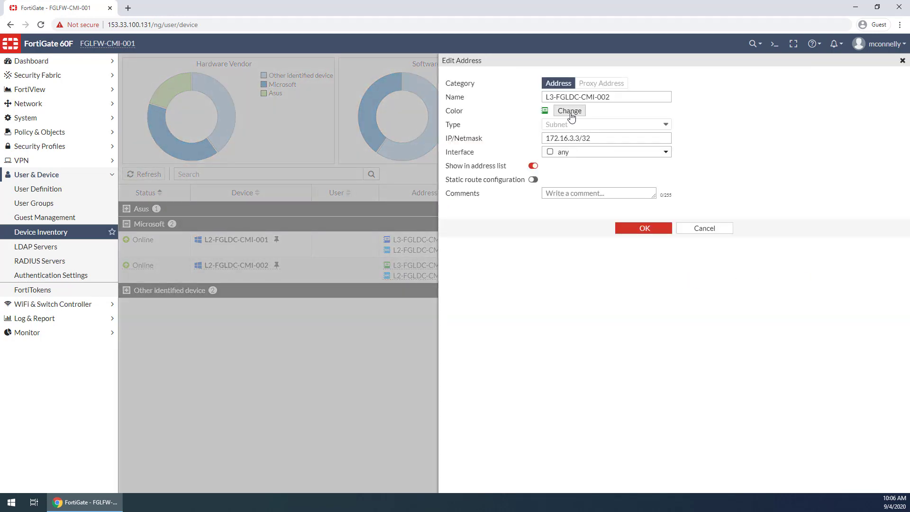
{"action": "left_click", "coordinate": [568, 111]}
{"action": "left_click", "coordinate": [600, 149]}
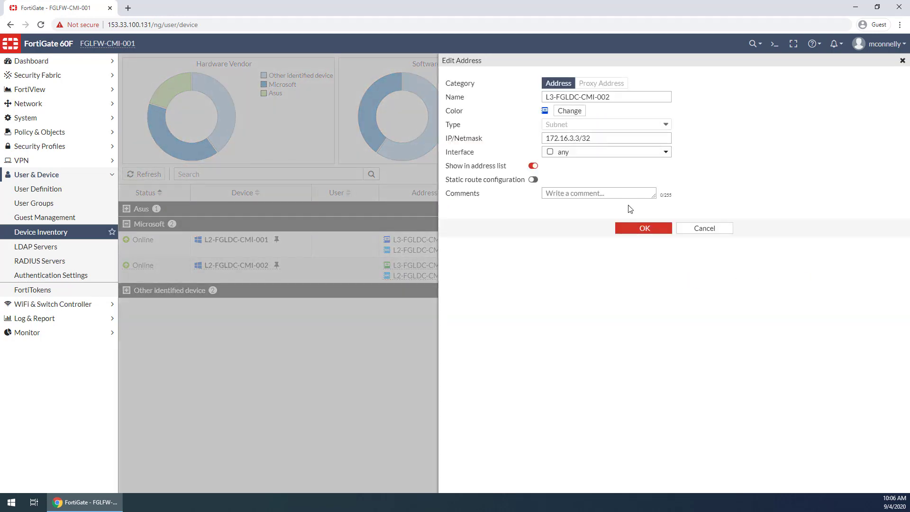
{"action": "left_click", "coordinate": [630, 229]}
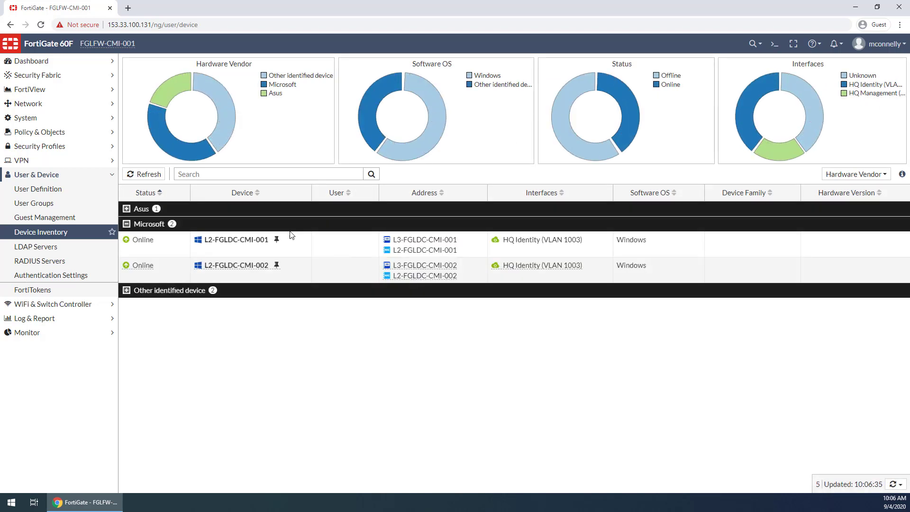
- Start an IP-based firewall address for the Asus device FGHVH-CMI-01, name it L3-FGHVH-CMI-001 and copy that name
{"action": "left_click", "coordinate": [126, 209]}
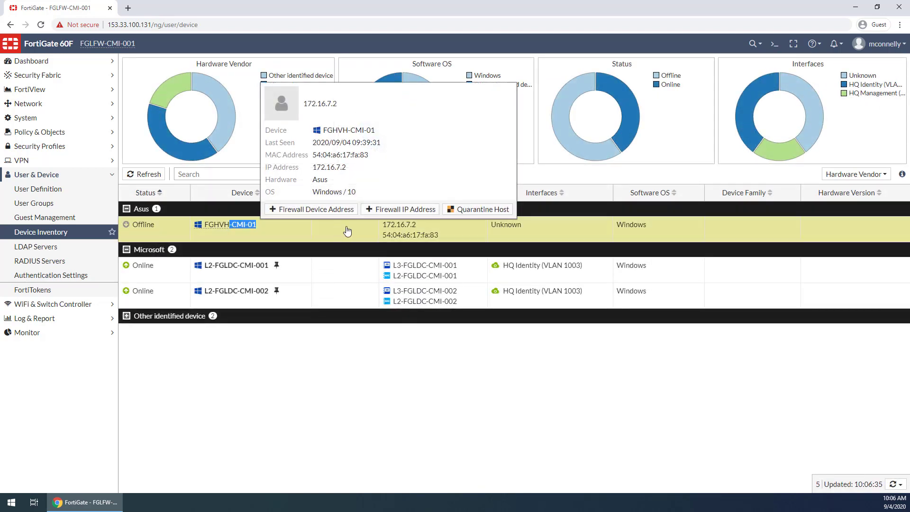
{"action": "right_click", "coordinate": [411, 229]}
{"action": "mouse_move", "coordinate": [448, 251]}
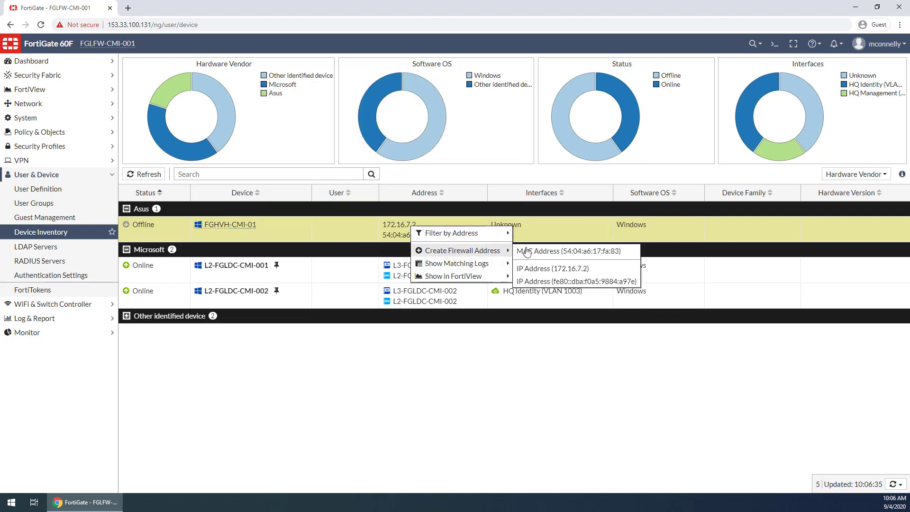
{"action": "left_click", "coordinate": [559, 269]}
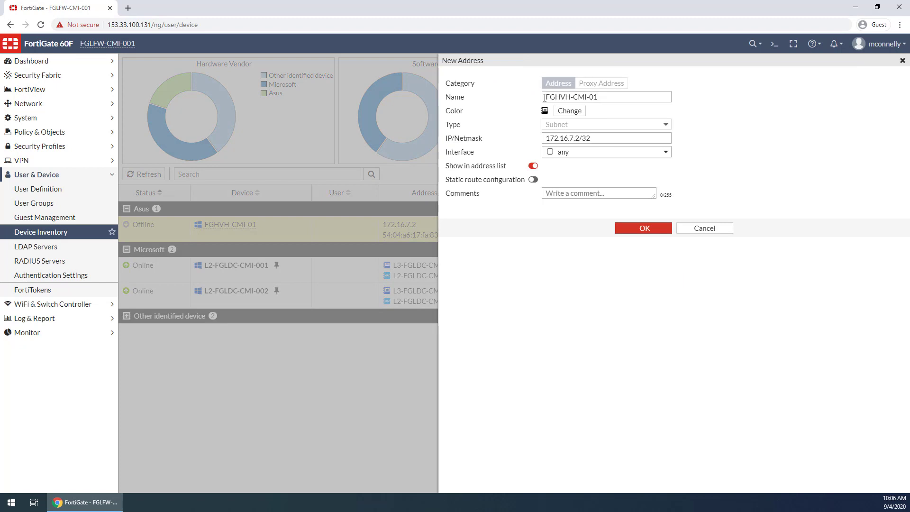
{"action": "left_click", "coordinate": [550, 96]}
{"action": "type", "text": "L3"}
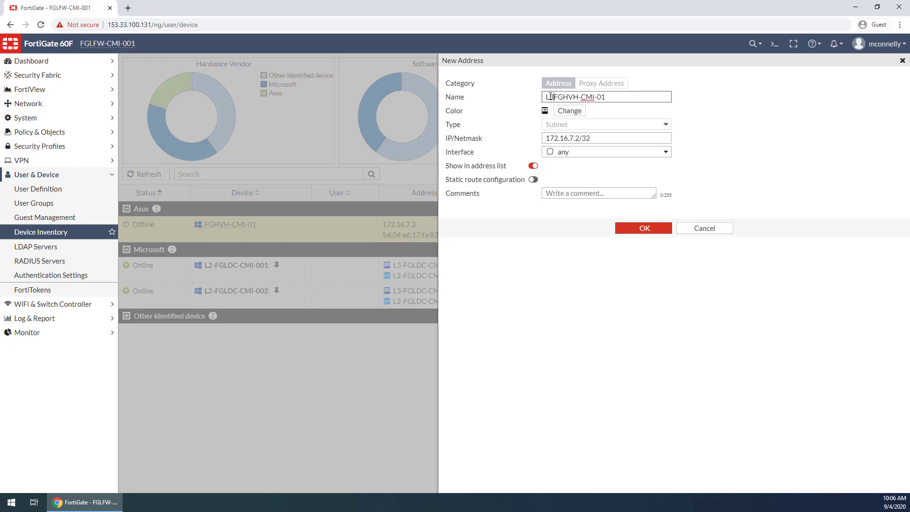
{"action": "type", "text": "-"}
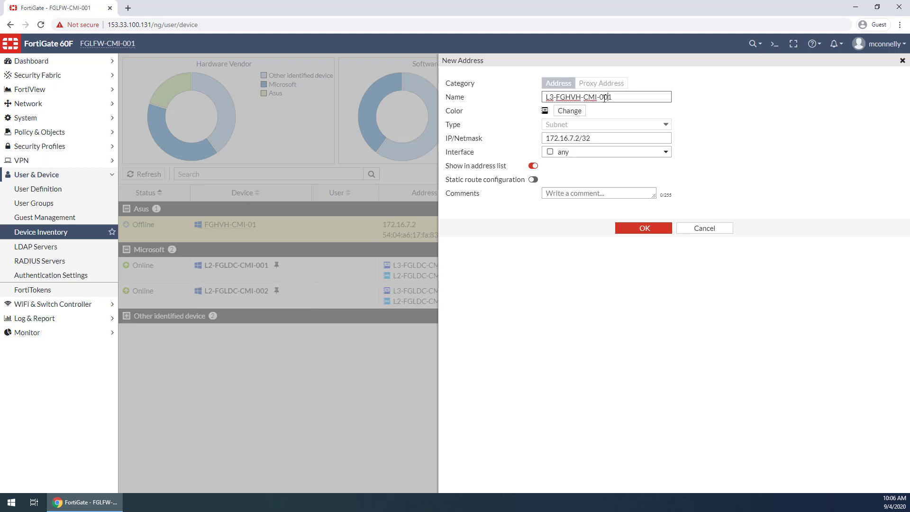
{"action": "left_click_drag", "start_coordinate": [584, 99], "coordinate": [543, 98]}
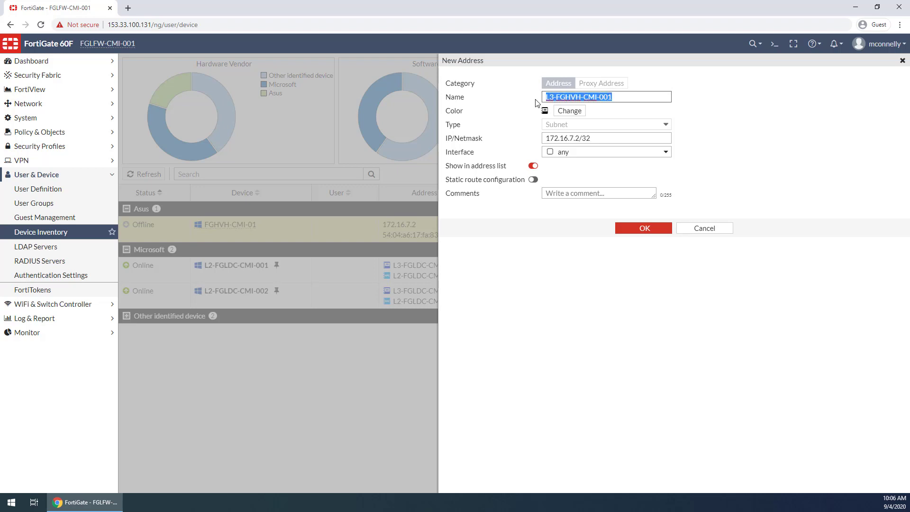
- Give the new L3-FGHVH-CMI-001 address object a dark blue color and save it
{"action": "left_click", "coordinate": [570, 112]}
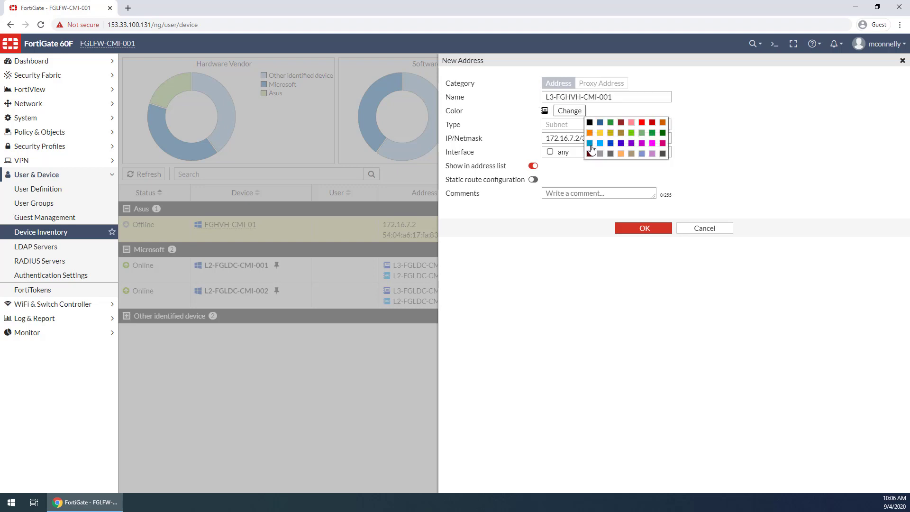
{"action": "left_click", "coordinate": [610, 144]}
{"action": "left_click", "coordinate": [635, 232]}
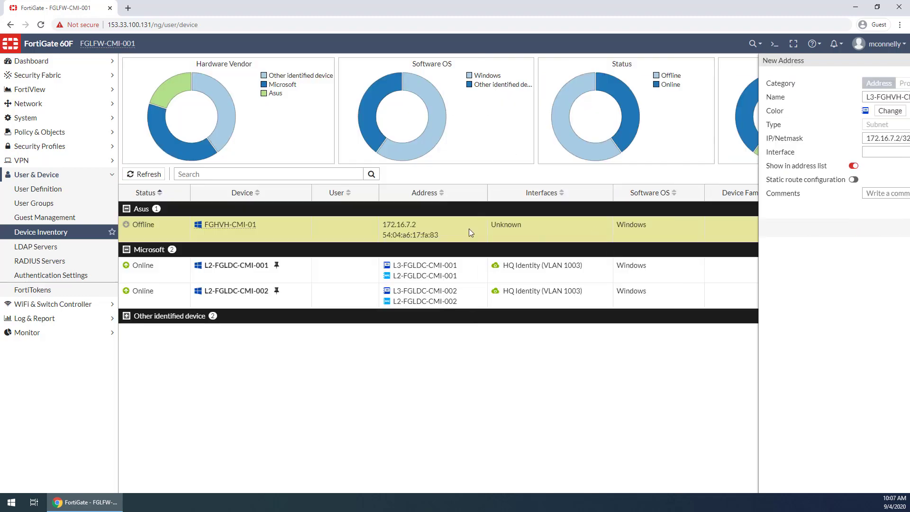
- Create a light blue MAC-based firewall address named L2-FGHVH-CMI-001 for the Asus device FGHVH-CMI-01
{"action": "right_click", "coordinate": [406, 230]}
{"action": "mouse_move", "coordinate": [429, 251]}
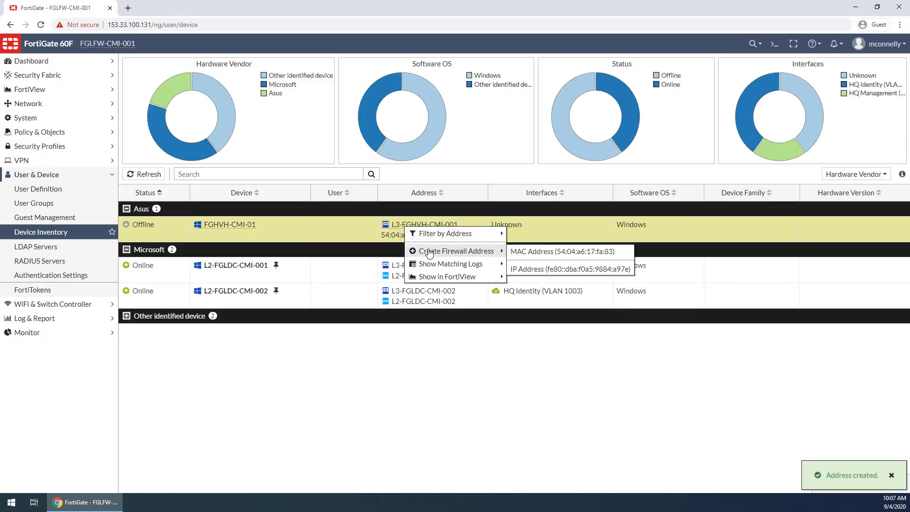
{"action": "left_click", "coordinate": [544, 257]}
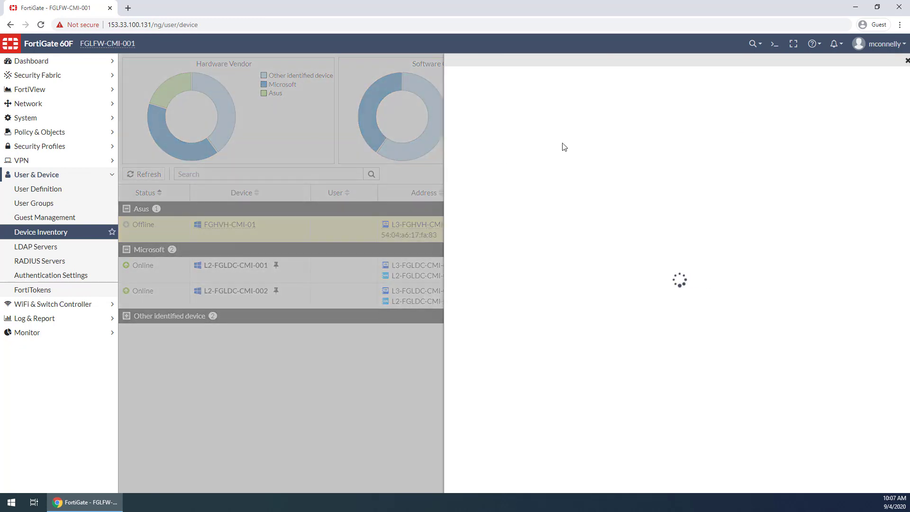
{"action": "type", "text": "L3-FGHVH-CMI-001"}
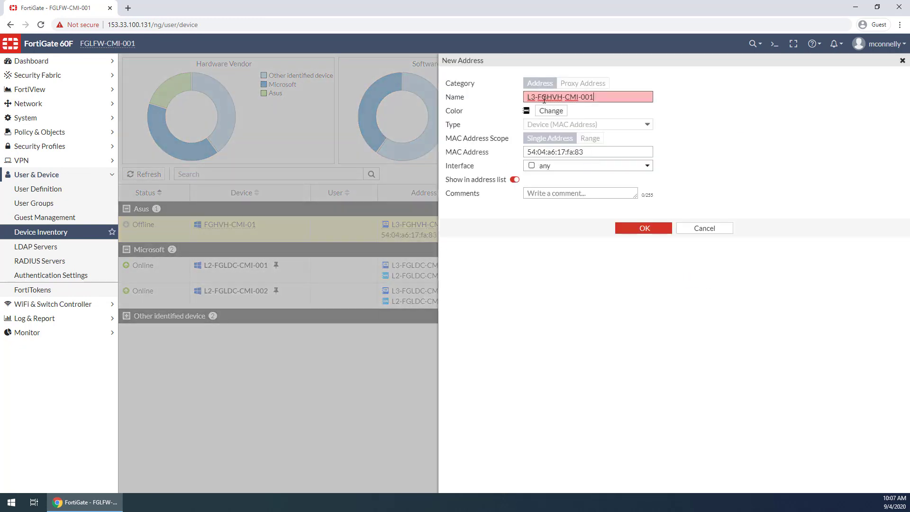
{"action": "key", "text": "BackSpace"}
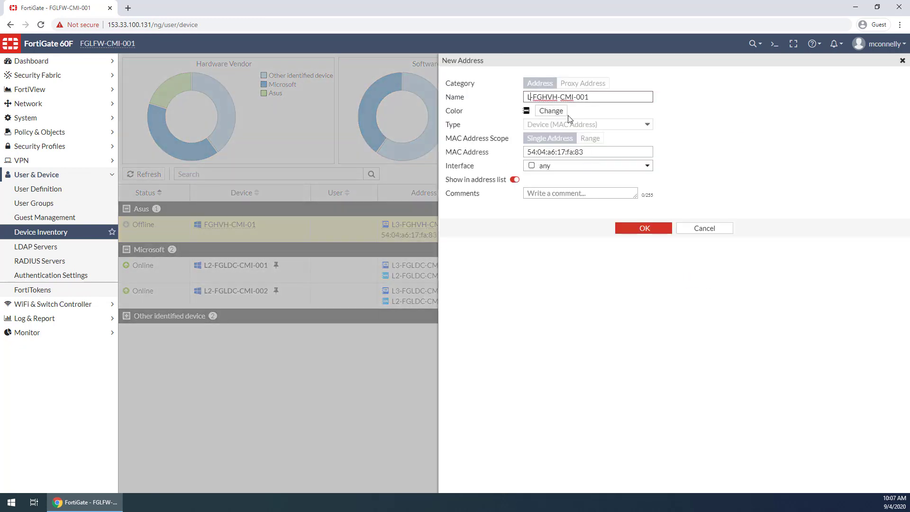
{"action": "type", "text": "2"}
{"action": "left_click", "coordinate": [562, 111]}
{"action": "left_click", "coordinate": [578, 147]}
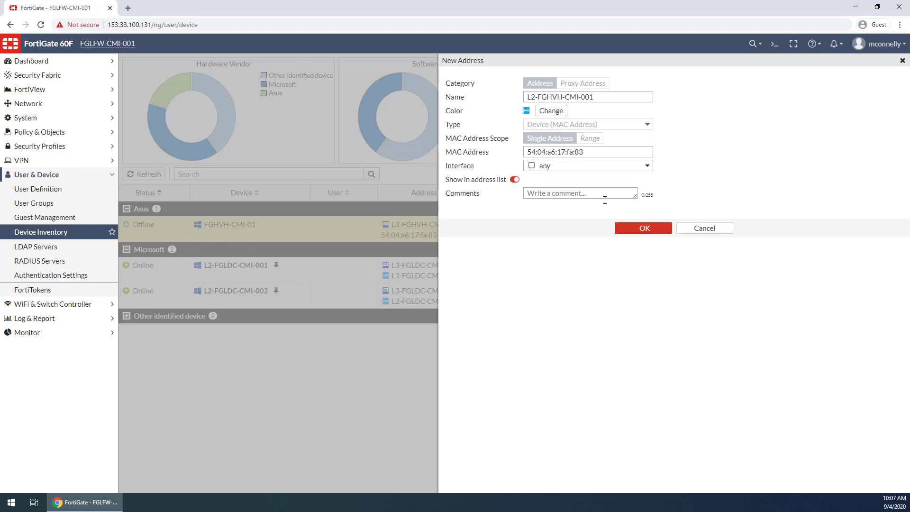
{"action": "left_click", "coordinate": [639, 229]}
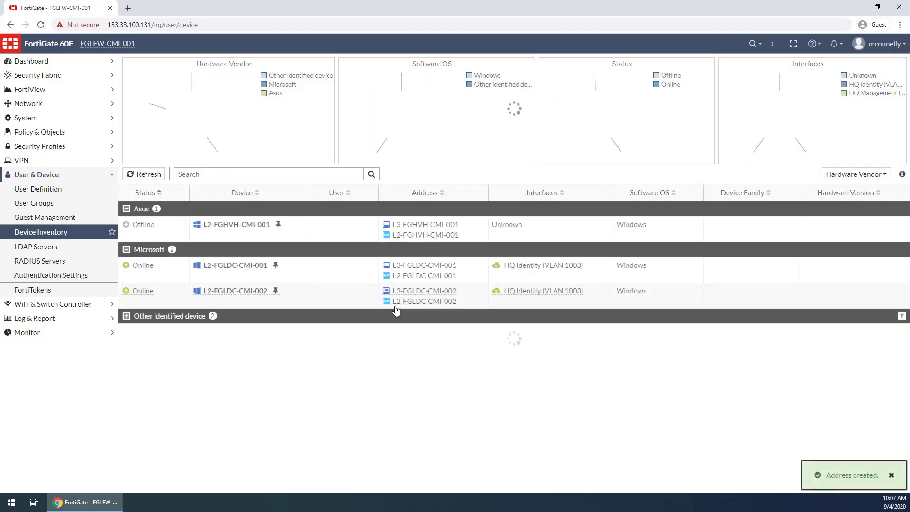
- Expand the Other identified device group in the inventory and open the Security Fabric's physical topology
{"action": "double_click", "coordinate": [130, 317]}
{"action": "left_click", "coordinate": [130, 318]}
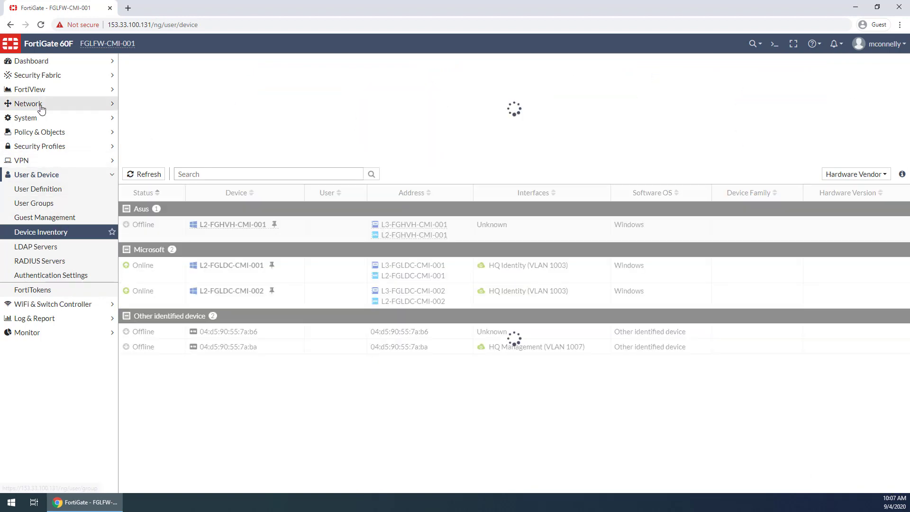
{"action": "left_click", "coordinate": [42, 77]}
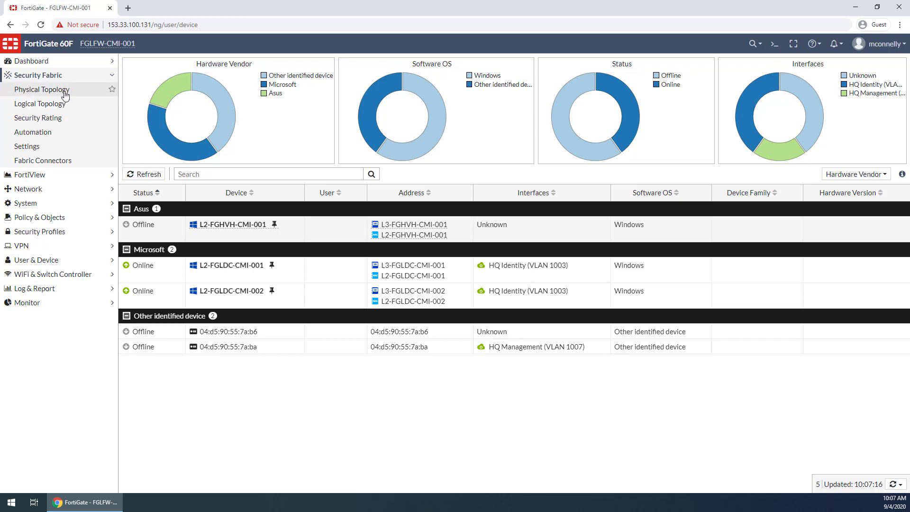
{"action": "left_click", "coordinate": [56, 90]}
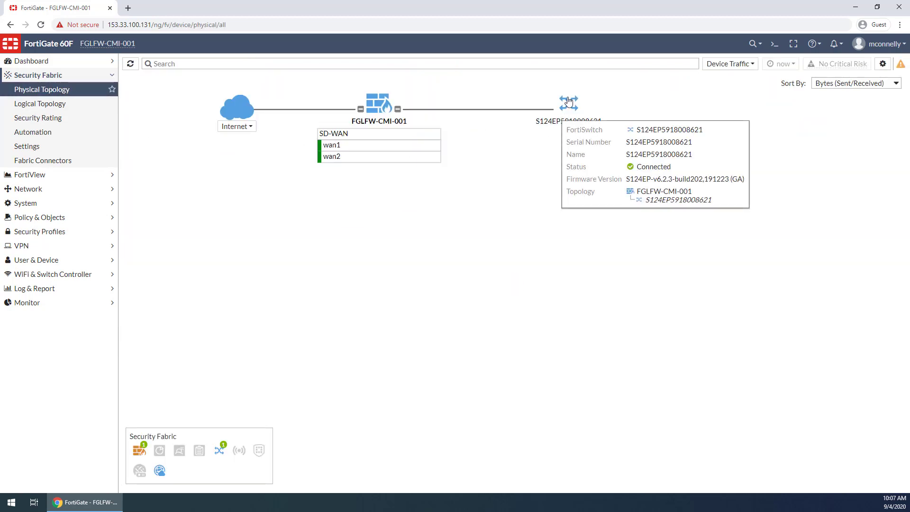
- View the physical topology by device count, device operating system and device traffic, and look at the logical topology
{"action": "left_click", "coordinate": [750, 65]}
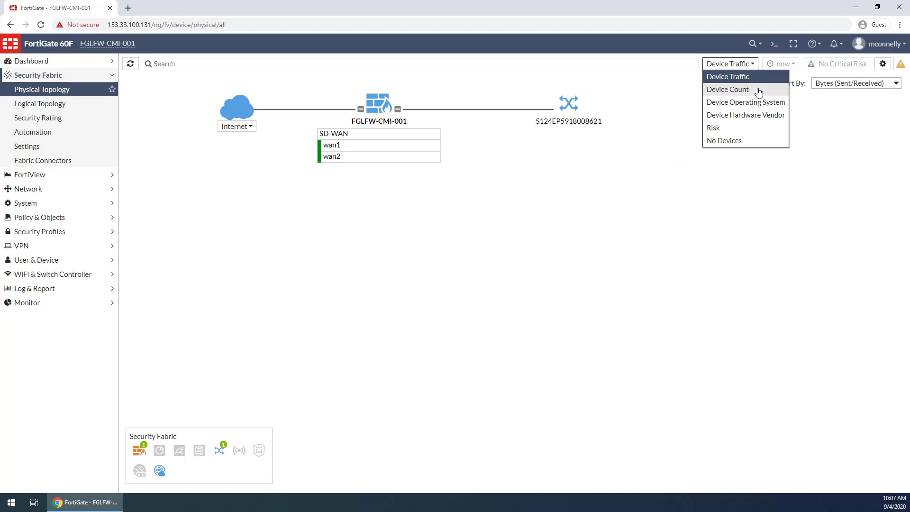
{"action": "left_click", "coordinate": [755, 88]}
{"action": "left_click", "coordinate": [745, 63]}
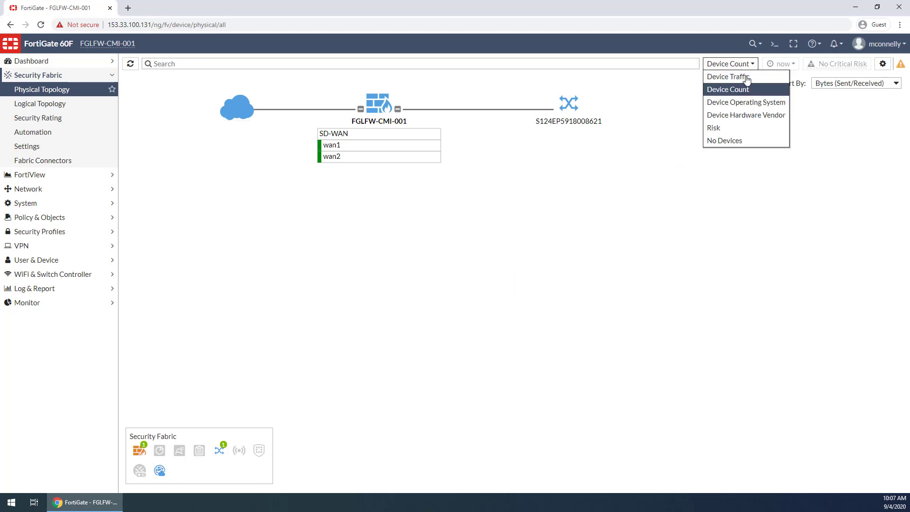
{"action": "left_click", "coordinate": [744, 102]}
{"action": "left_click", "coordinate": [734, 65]}
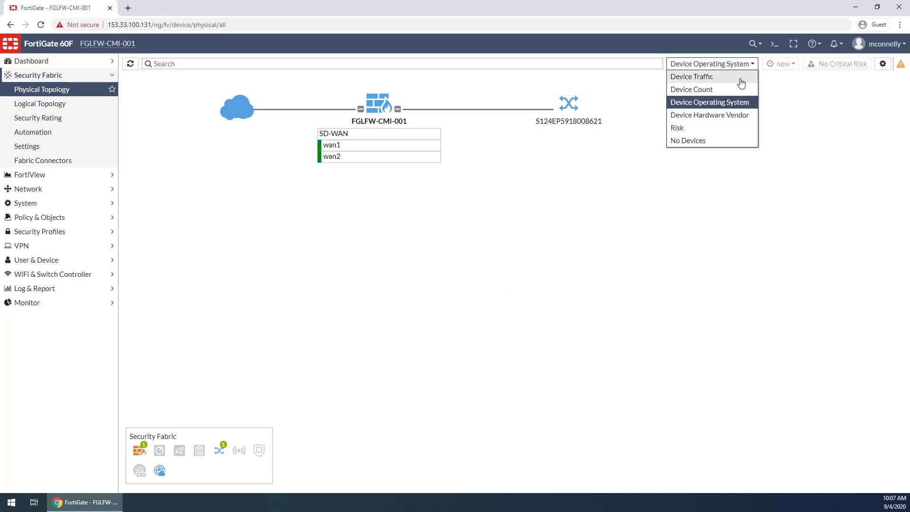
{"action": "left_click", "coordinate": [740, 79]}
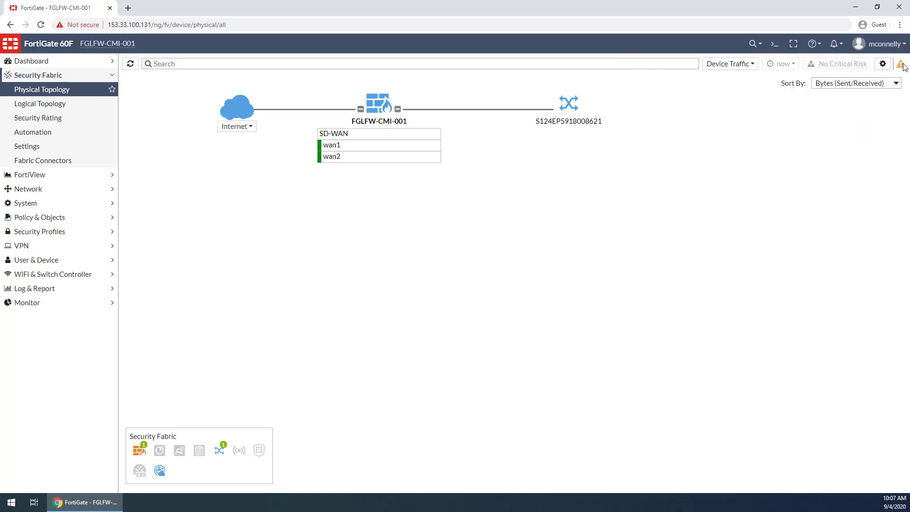
{"action": "mouse_move", "coordinate": [901, 68]}
{"action": "left_click", "coordinate": [53, 109]}
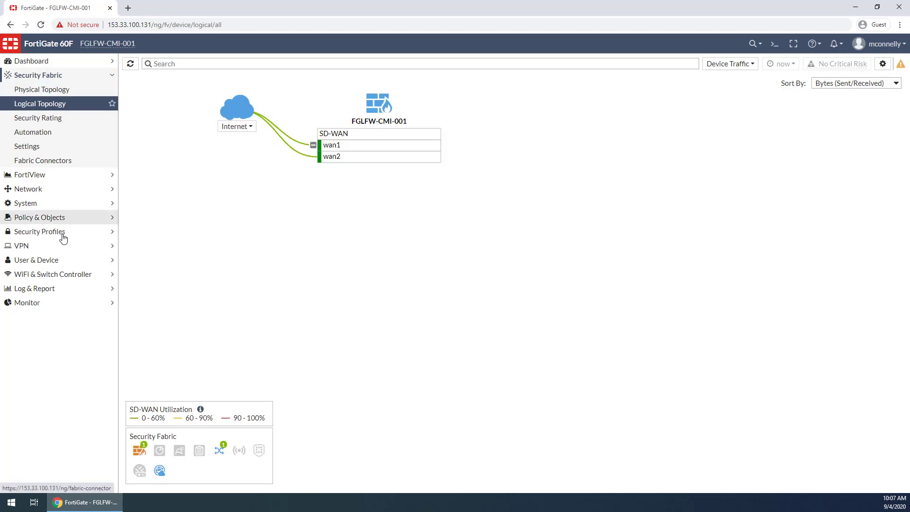
- Examine the devices on FortiSwitch port13, checking the online interface and switch port in the details of L2-FGLDC-CMI-001
{"action": "left_click", "coordinate": [35, 276]}
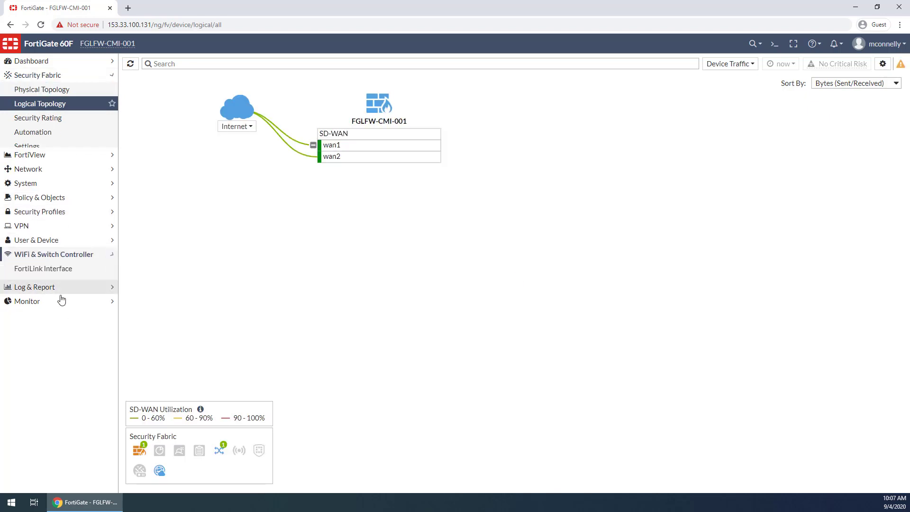
{"action": "left_click", "coordinate": [53, 245]}
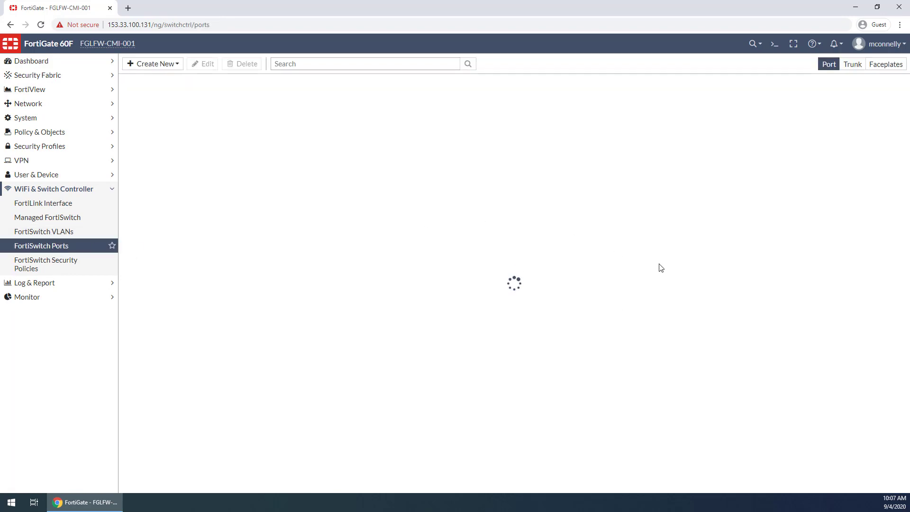
{"action": "scroll", "coordinate": [609, 229], "scroll_direction": "down", "scroll_amount": 5}
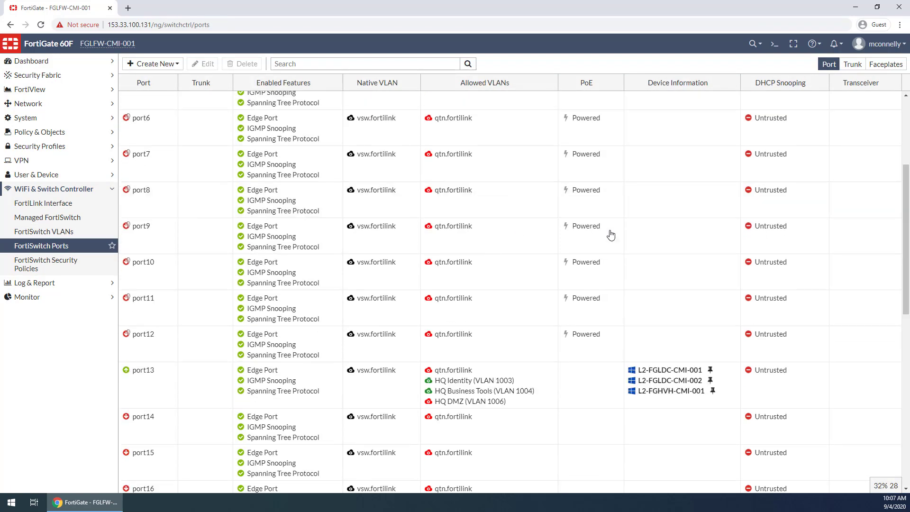
{"action": "mouse_move", "coordinate": [683, 217]}
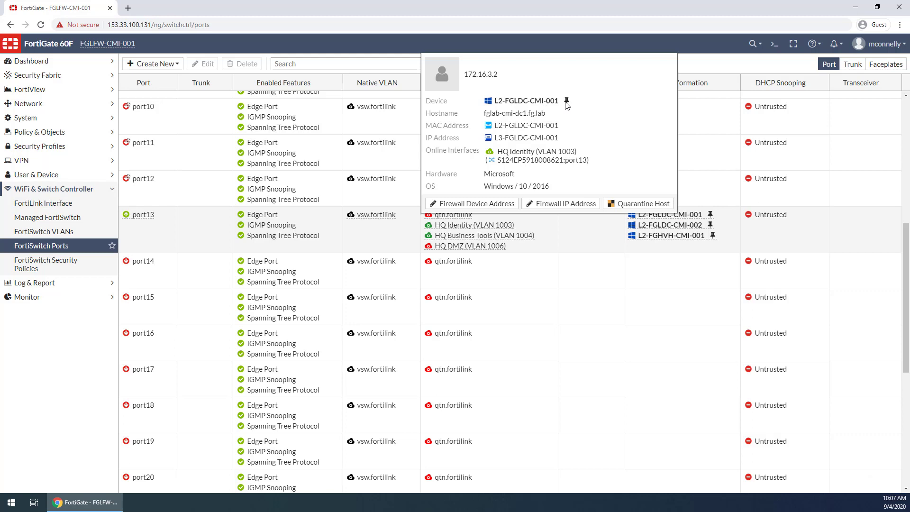
{"action": "left_click", "coordinate": [700, 233]}
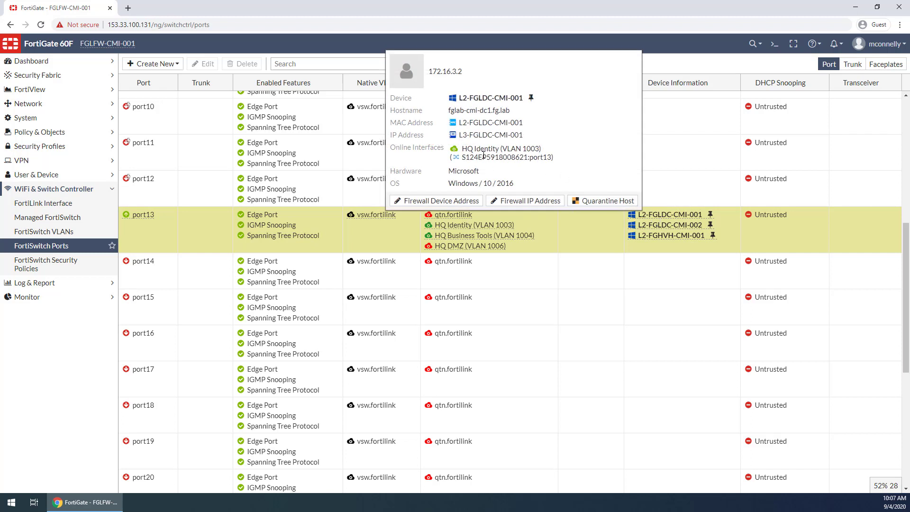
{"action": "left_click_drag", "start_coordinate": [486, 156], "coordinate": [540, 156]}
{"action": "left_click", "coordinate": [545, 157]}
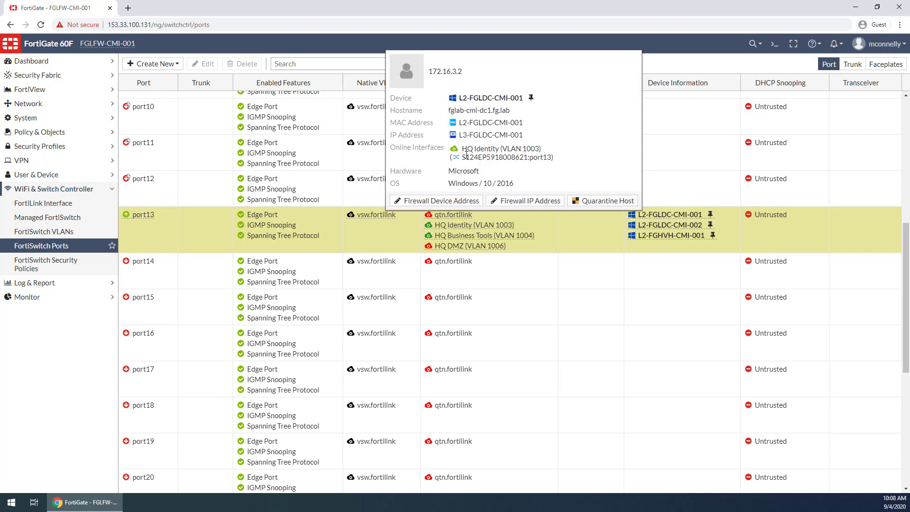
- Name the connected managed FortiSwitch FGLSW-CMI-001 and save the change
{"action": "left_click", "coordinate": [47, 218]}
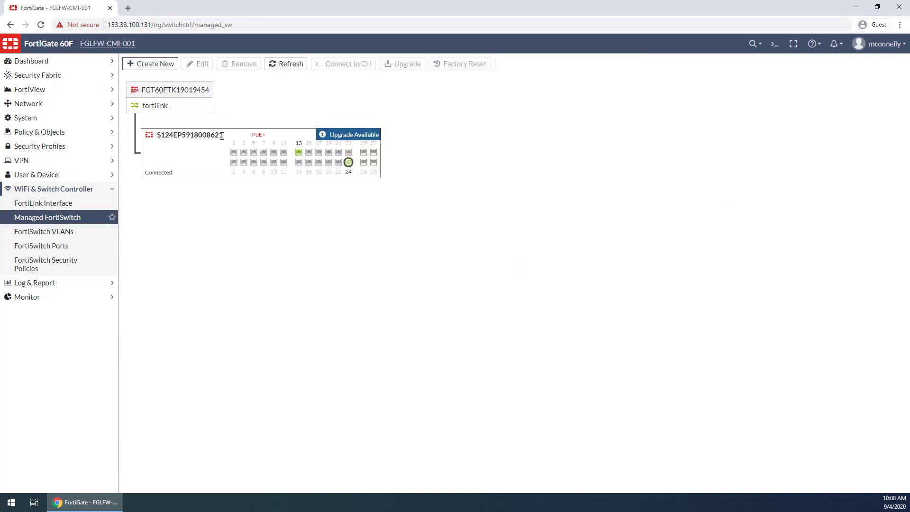
{"action": "double_click", "coordinate": [221, 136]}
{"action": "left_click", "coordinate": [226, 96]}
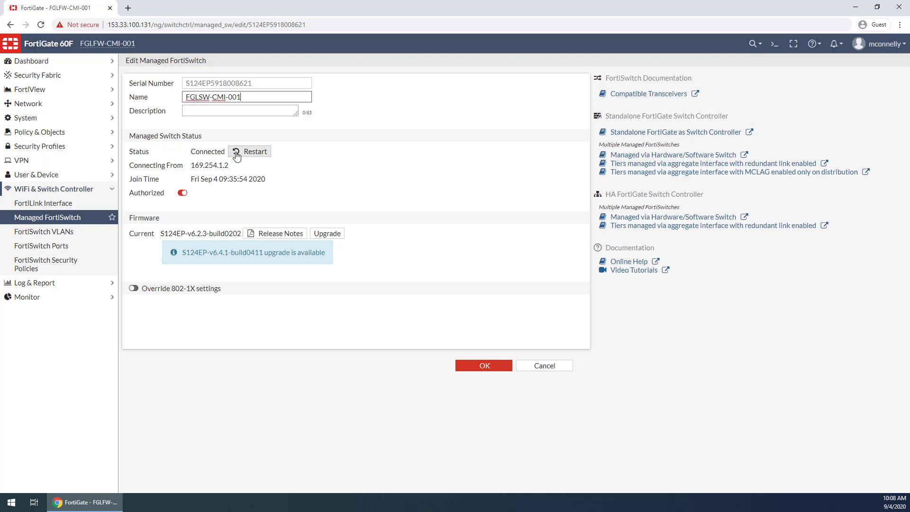
{"action": "left_click", "coordinate": [473, 372]}
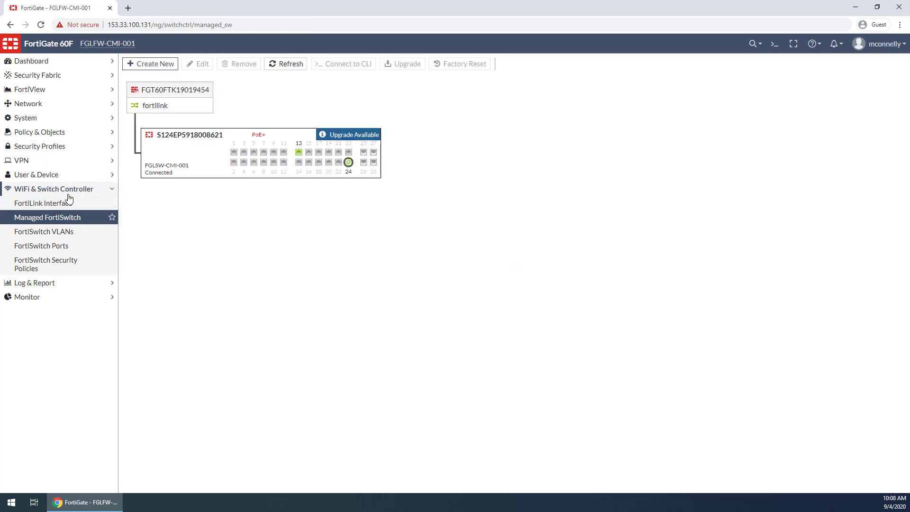
- Check the switch name and port in the details of L2-FGLDC-CMI-001 in the Device Inventory
{"action": "left_click", "coordinate": [56, 247]}
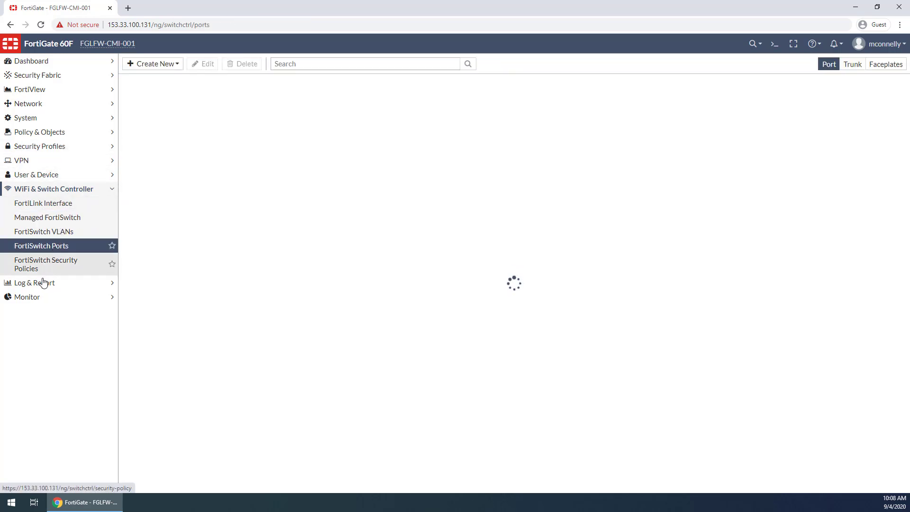
{"action": "left_click", "coordinate": [26, 175]}
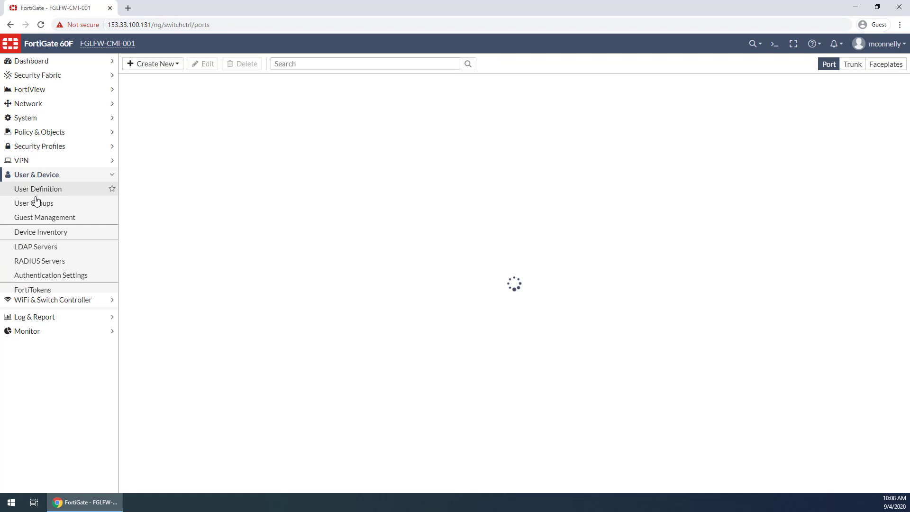
{"action": "left_click", "coordinate": [43, 232]}
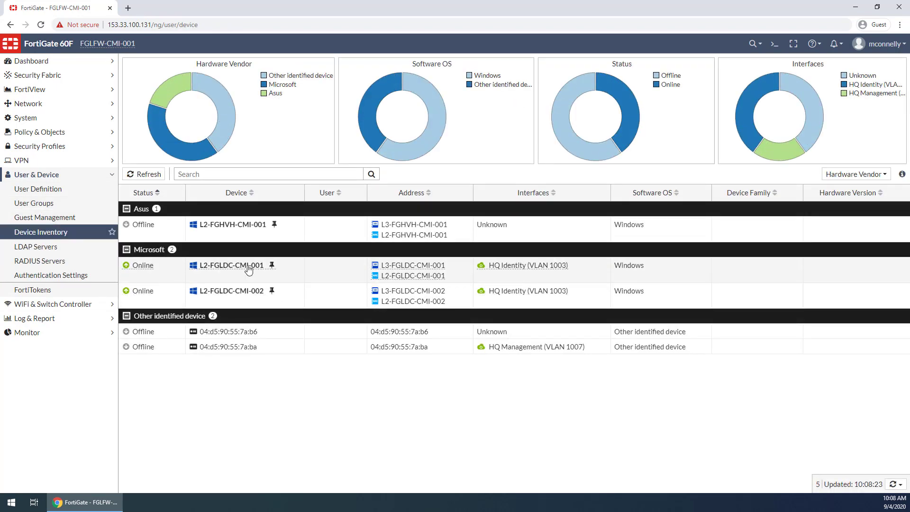
{"action": "mouse_move", "coordinate": [248, 269]}
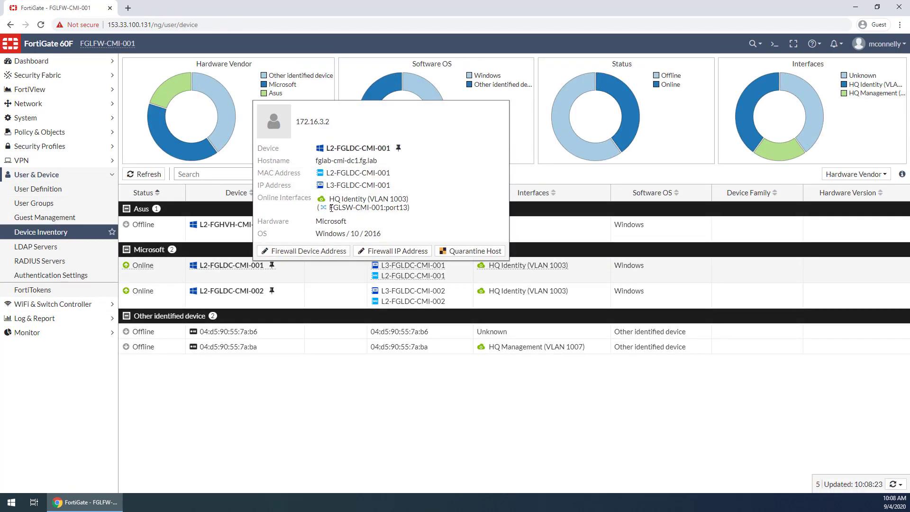
{"action": "left_click_drag", "start_coordinate": [352, 207], "coordinate": [408, 209]}
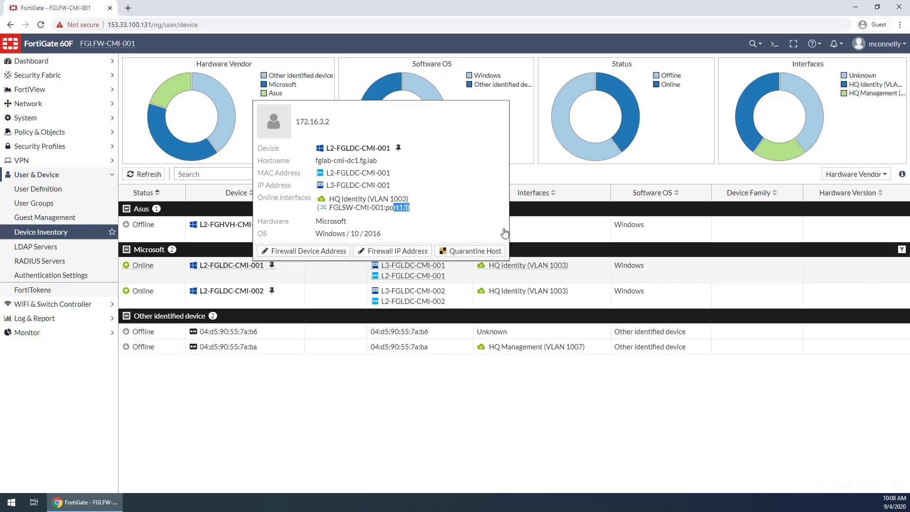